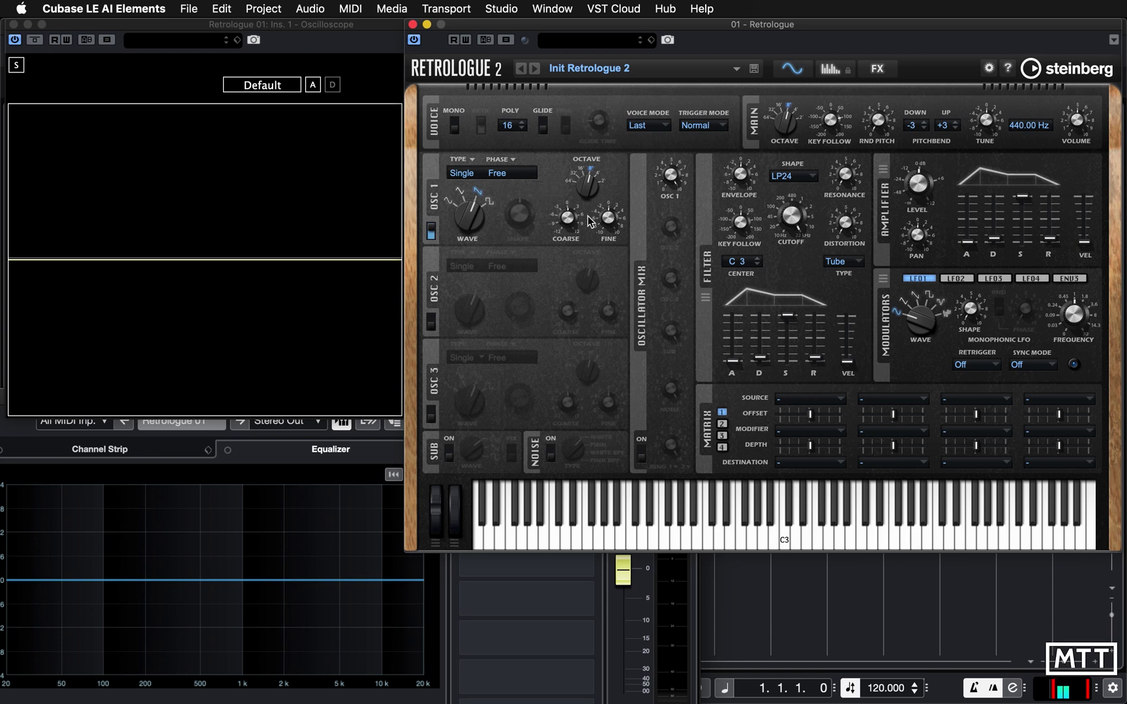
Examine the synth's filter controls and the list of available filter shapes, keeping LP24.
mouse_move(617, 217)
mouse_move(796, 225)
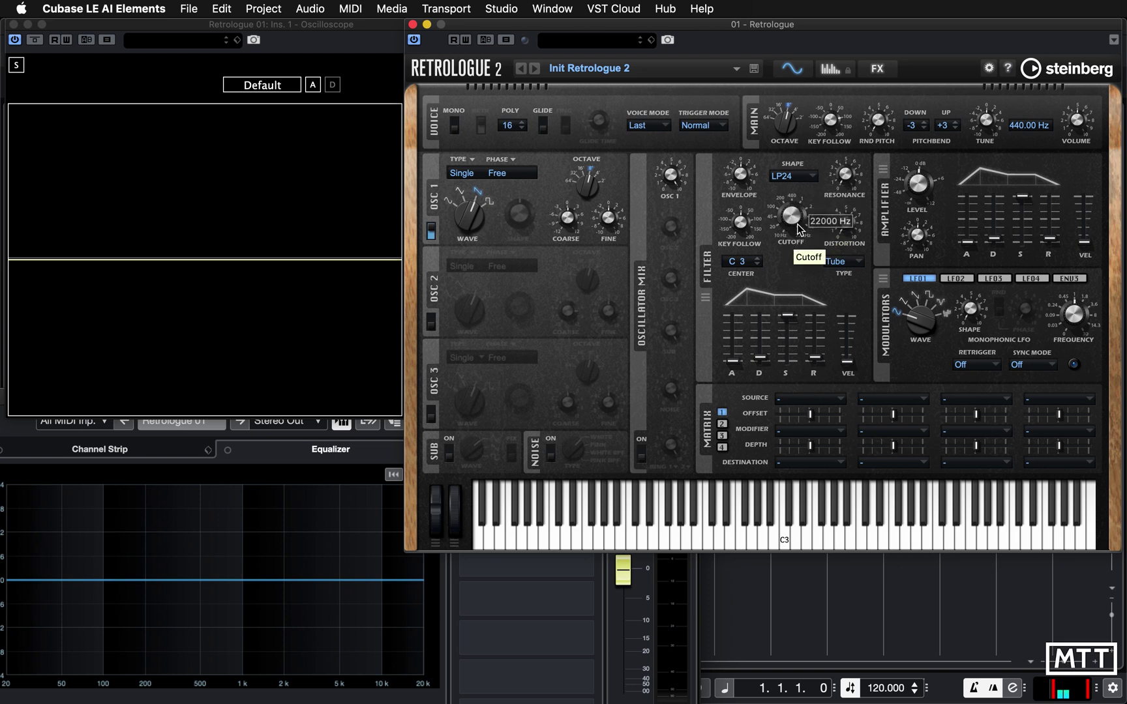
mouse_move(862, 167)
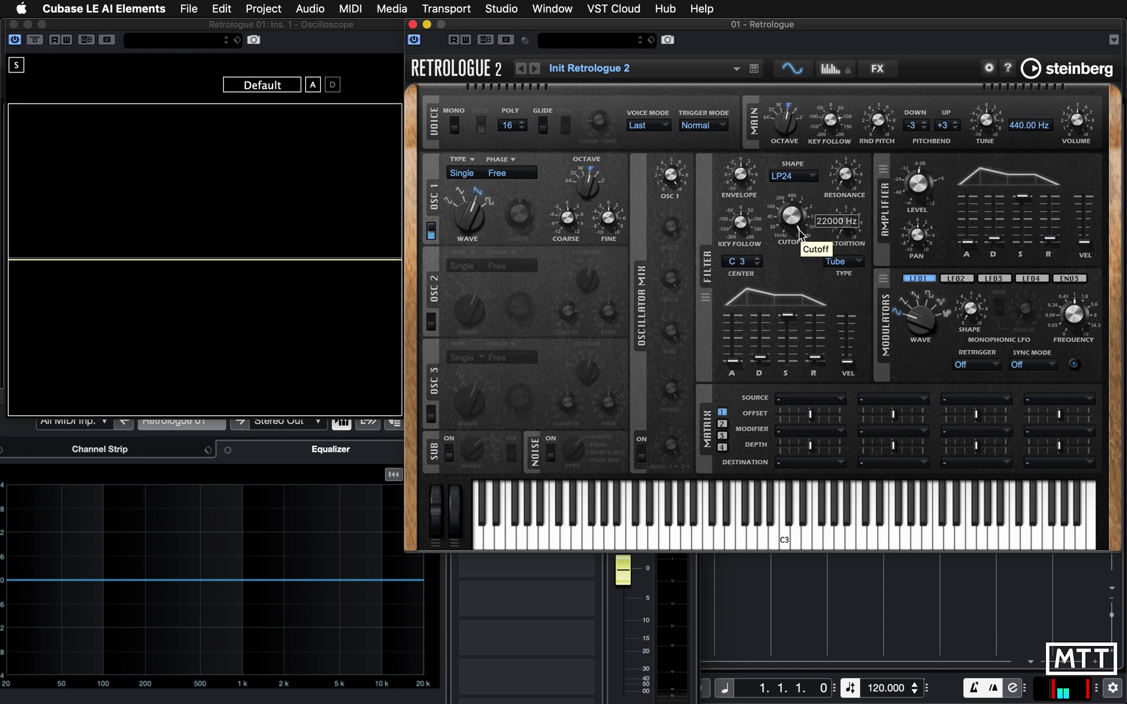
mouse_move(797, 194)
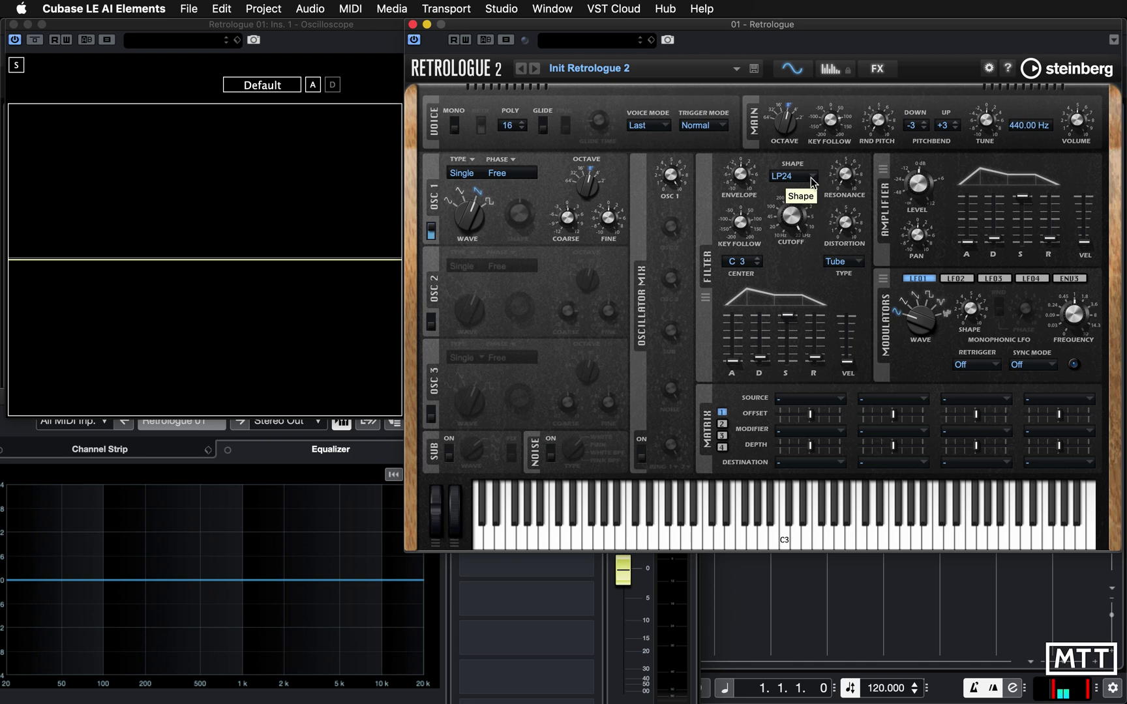
click(798, 178)
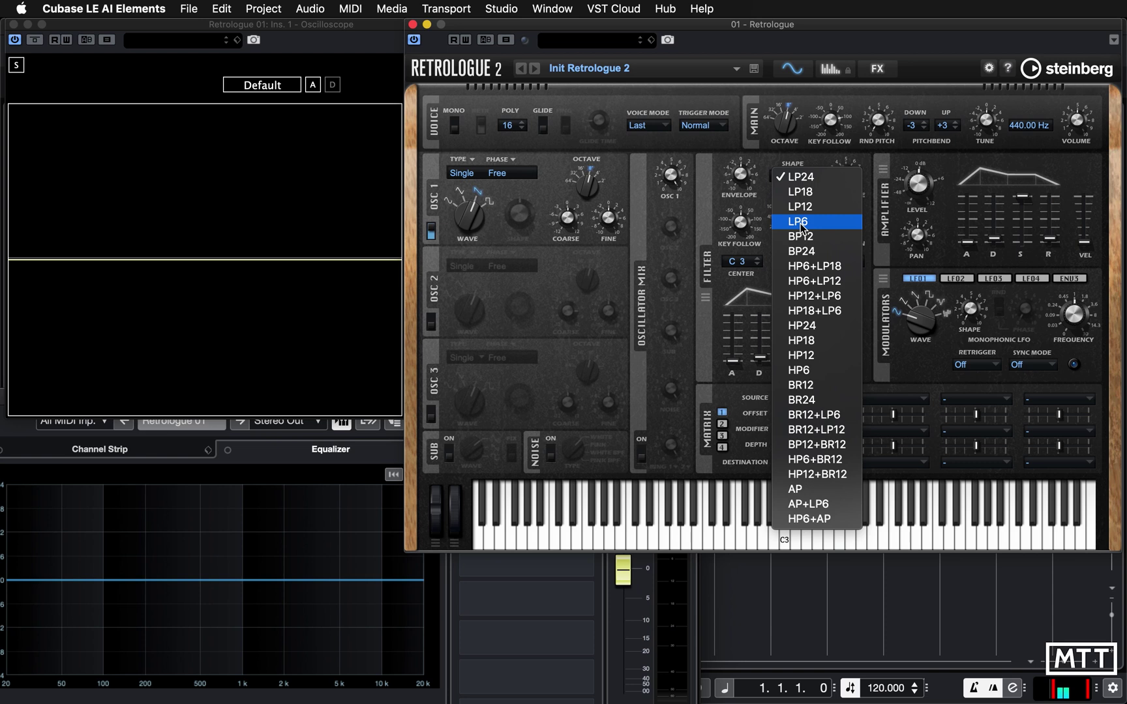
click(808, 159)
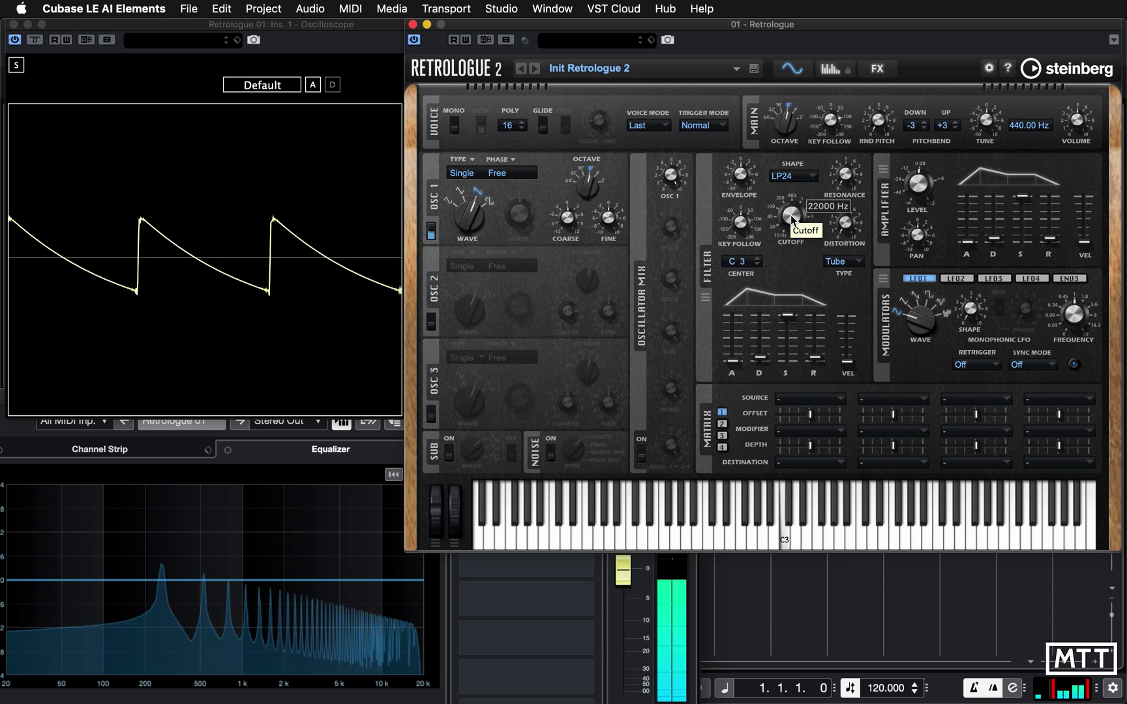
Sweep the LP24 filter's cutoff all the way down and back up while holding a note.
drag(792, 220, 787, 304)
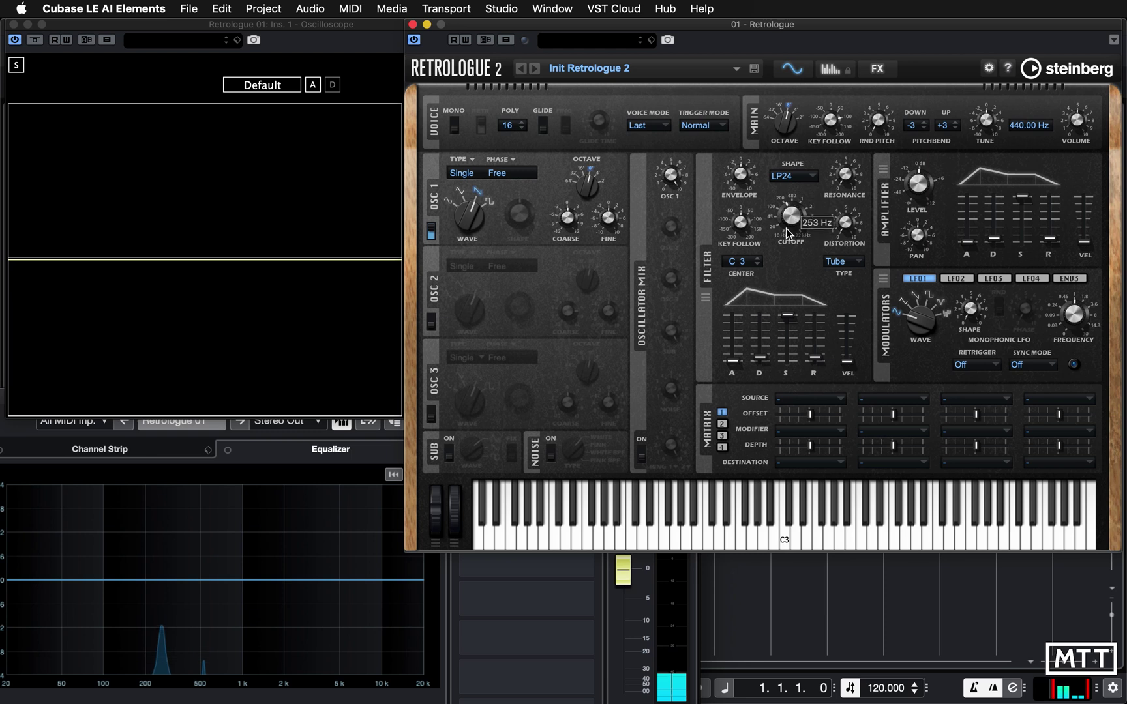
drag(786, 227, 789, 131)
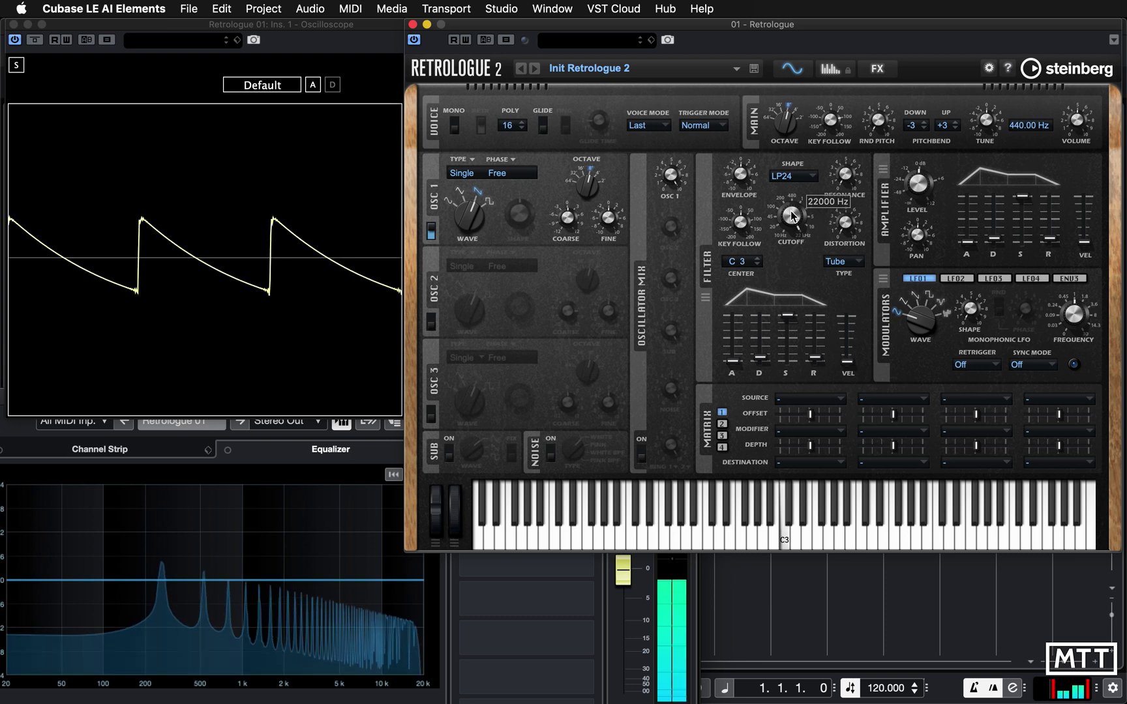
mouse_move(784, 238)
mouse_down()
mouse_move(785, 304)
mouse_move(788, 206)
mouse_move(775, 209)
mouse_move(796, 262)
mouse_move(795, 166)
mouse_move(789, 266)
mouse_move(792, 219)
mouse_up()
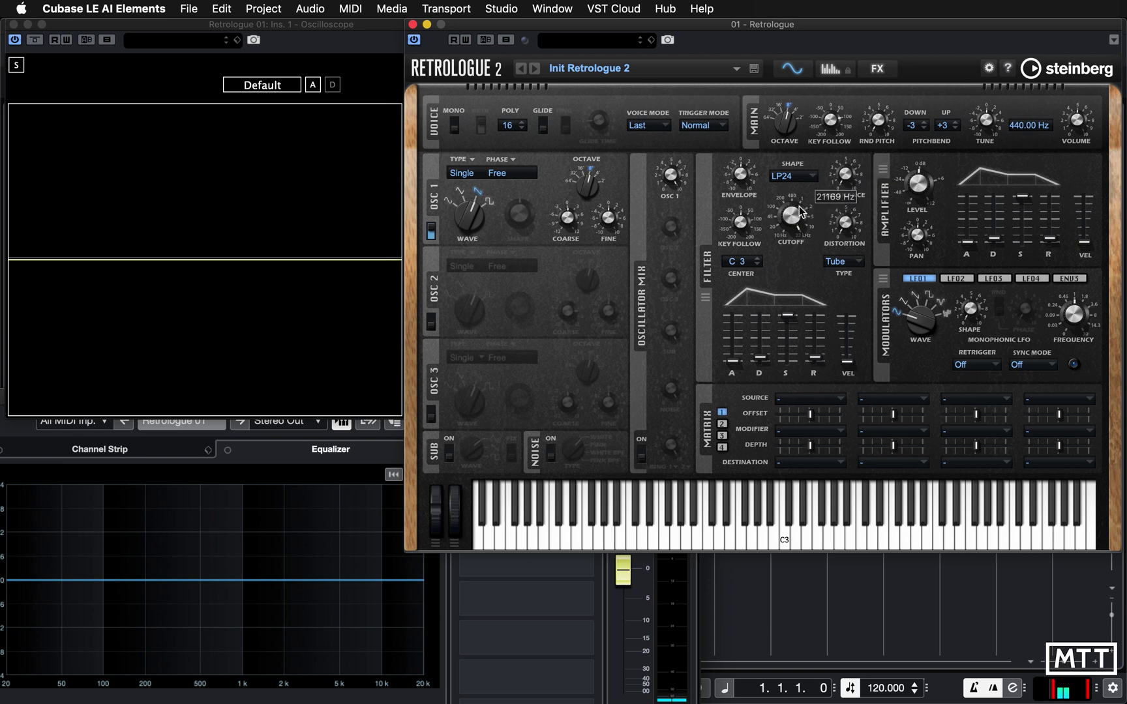
Set the filter cutoff to 804 Hz and raise the resonance to about 78.
drag(793, 210, 799, 256)
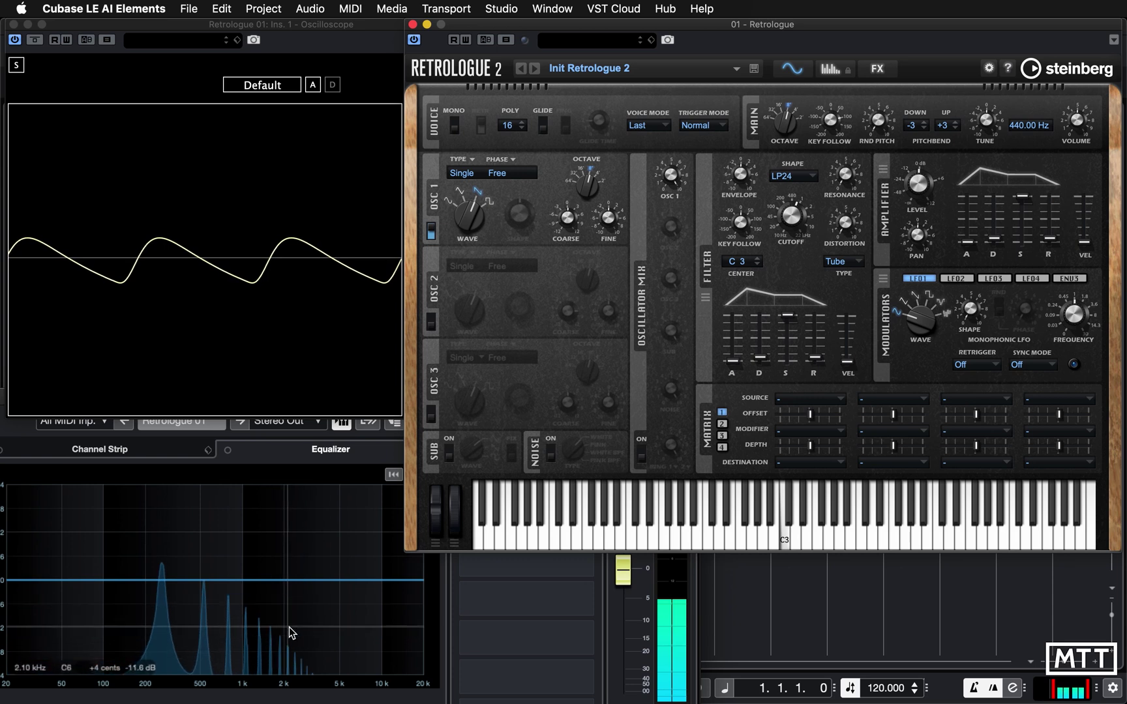
mouse_move(798, 210)
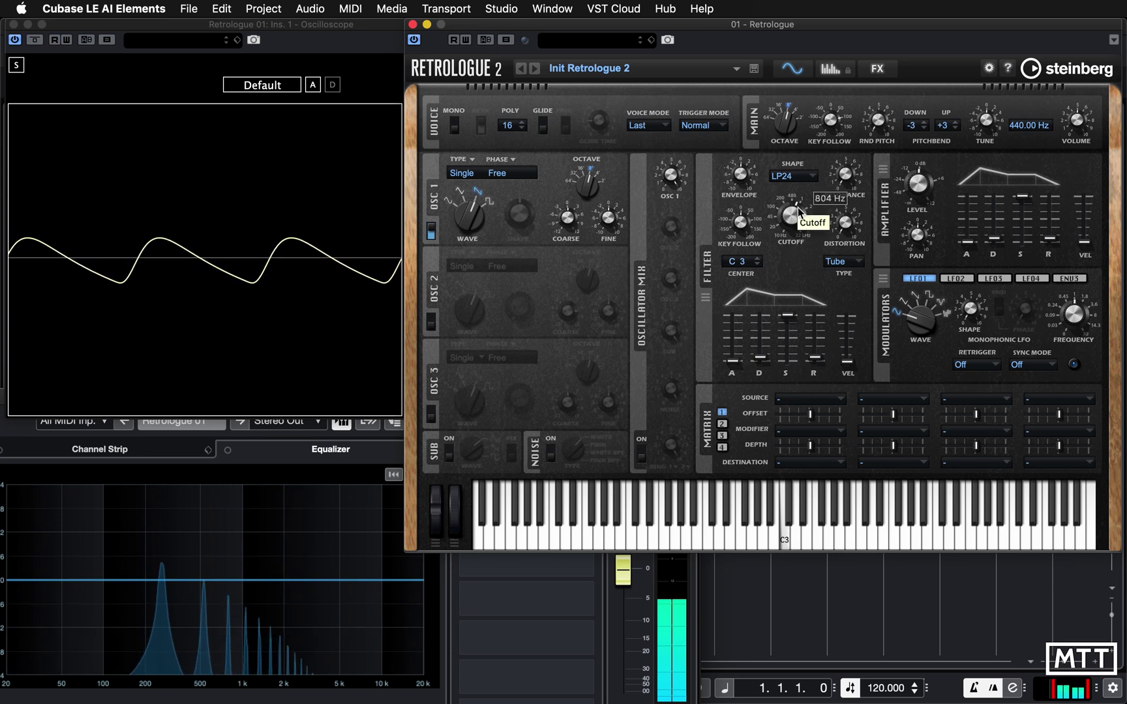
mouse_move(230, 588)
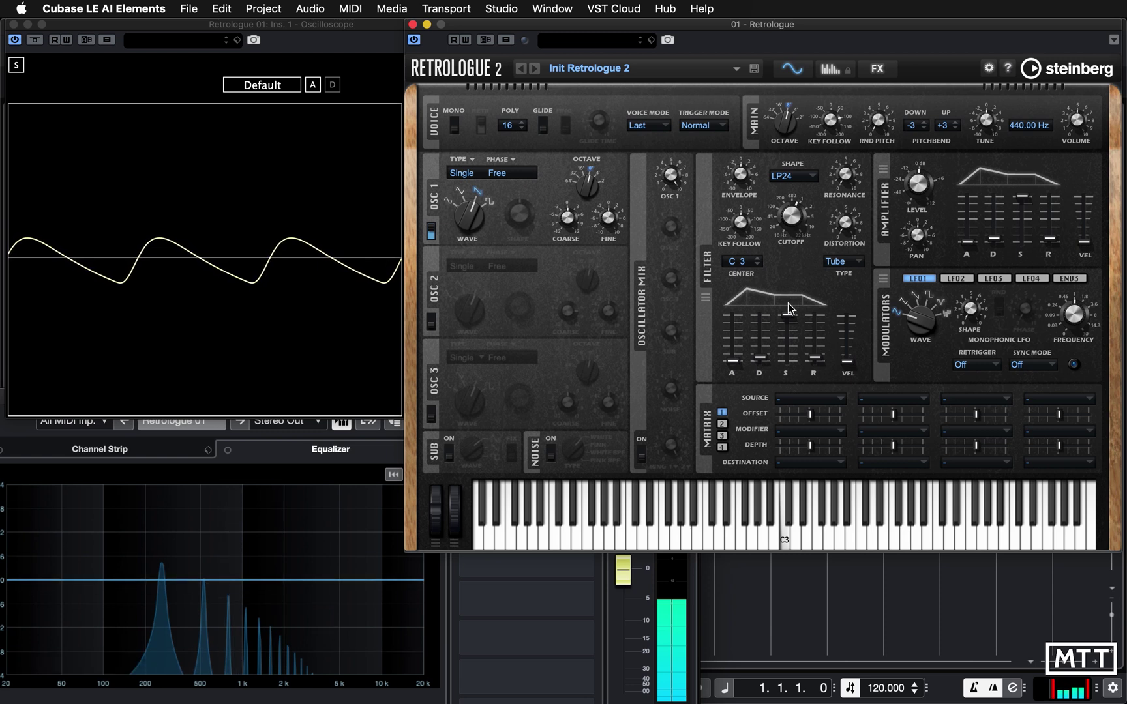
mouse_move(848, 180)
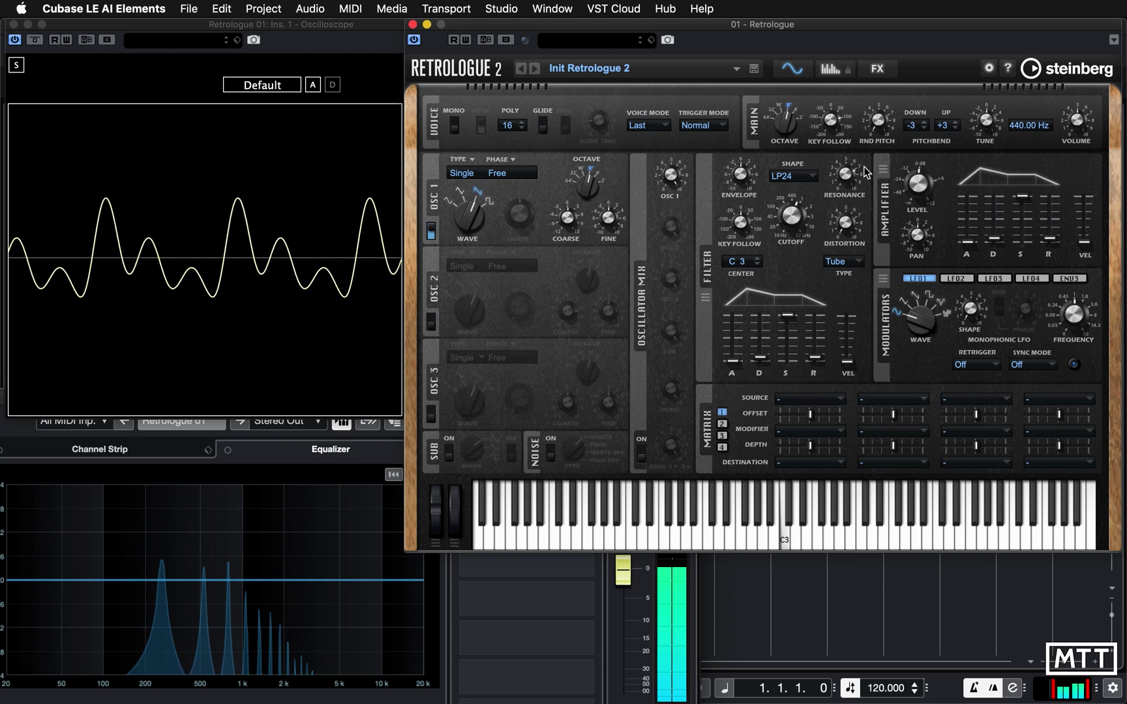
drag(845, 174, 844, 169)
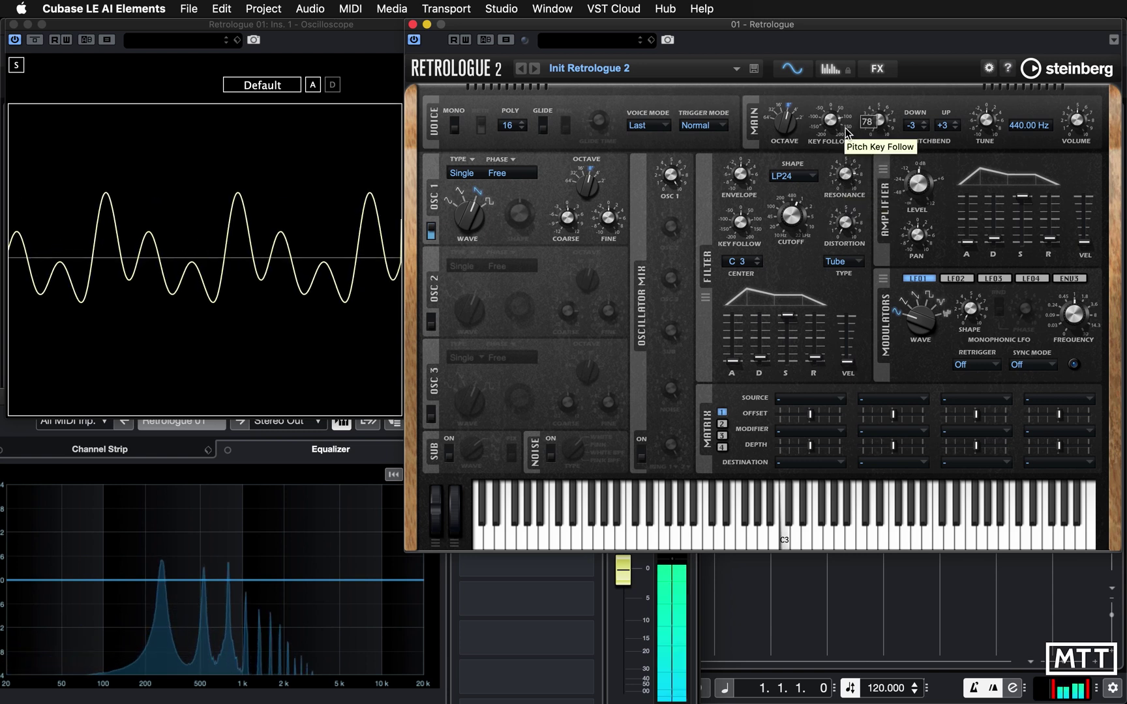
mouse_move(233, 572)
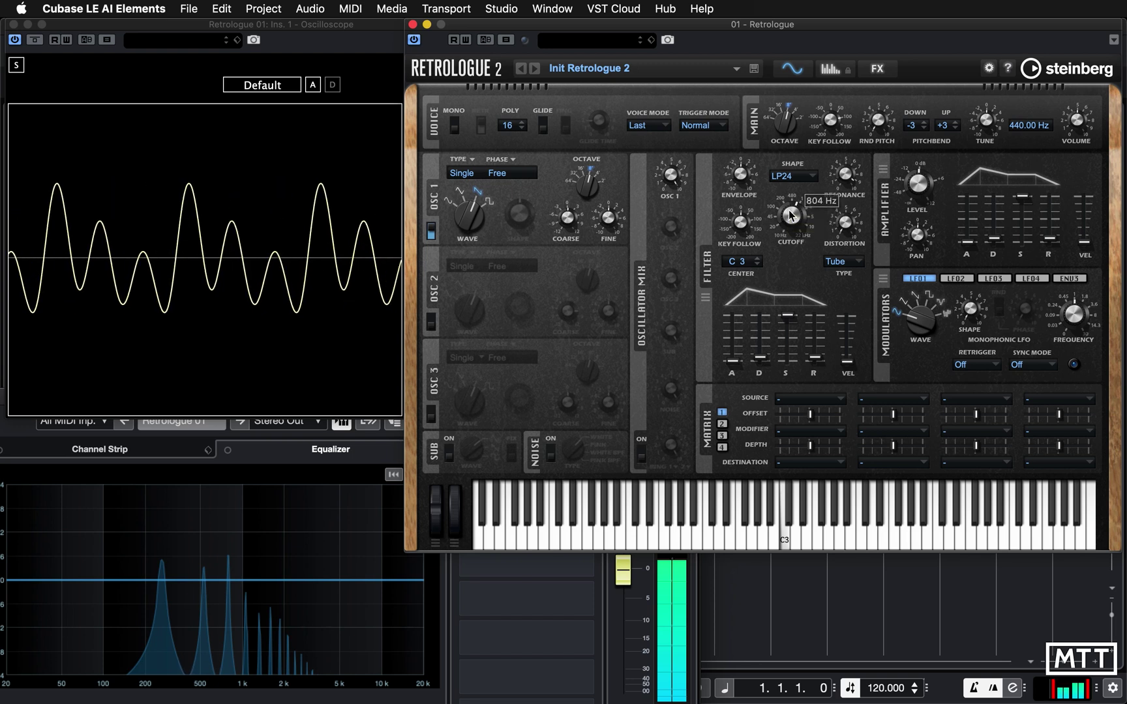
Sweep the filter cutoff at high resonance, and bring both the resonance and the cutoff down.
mouse_move(790, 215)
mouse_down()
mouse_move(793, 175)
mouse_move(800, 236)
mouse_up()
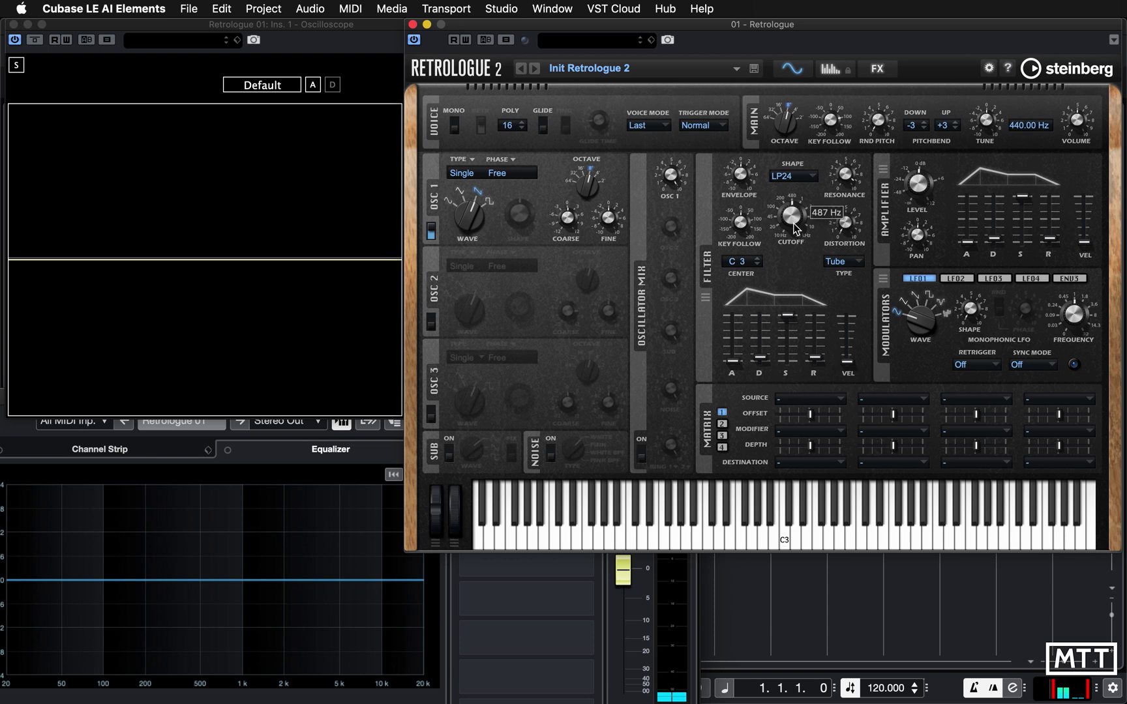
mouse_move(847, 177)
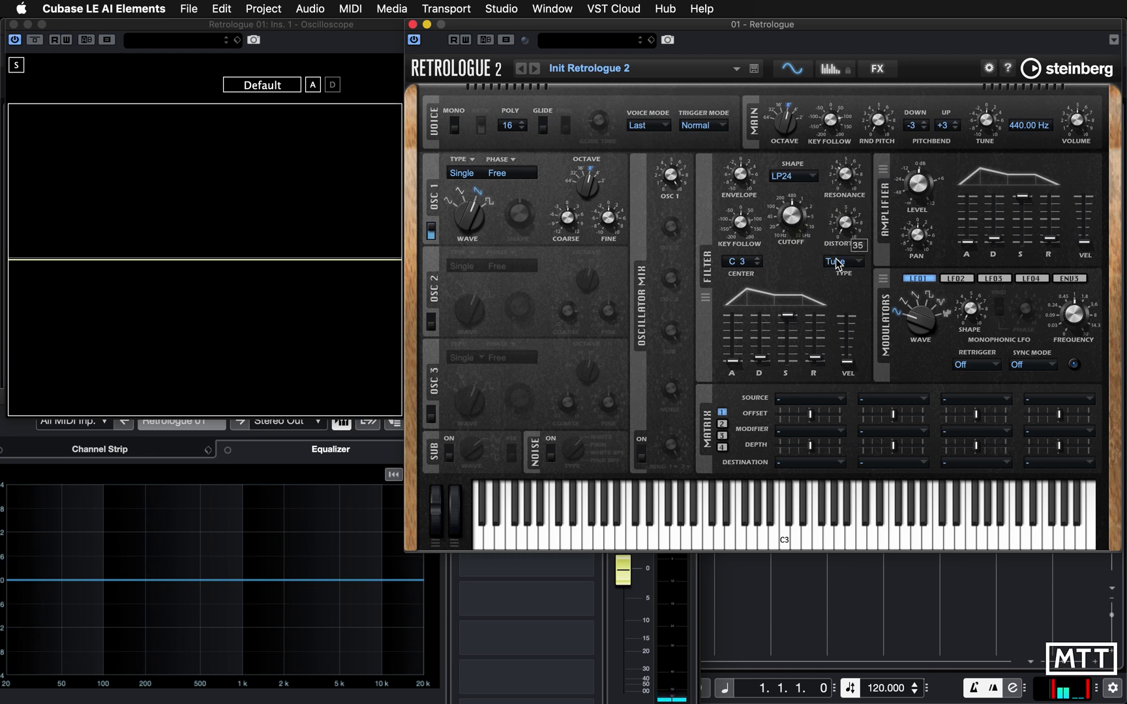
mouse_move(790, 227)
drag(788, 220, 775, 259)
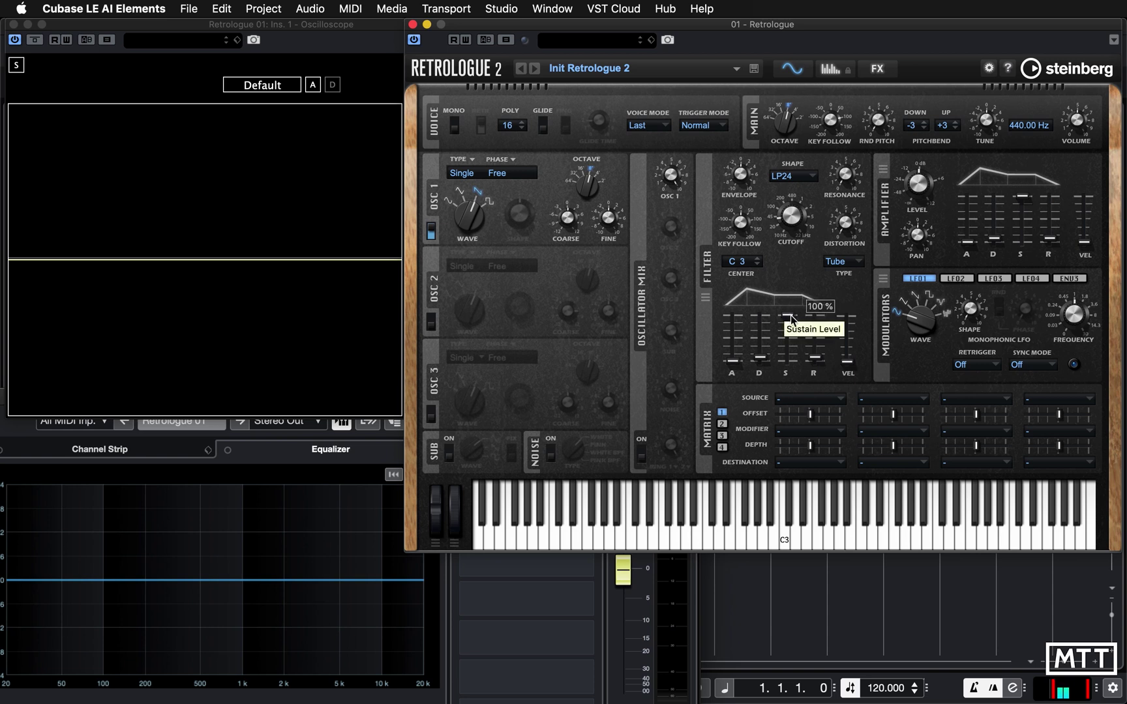
Lower the filter envelope's sustain level and restore it to 100 %.
mouse_move(792, 318)
mouse_down()
mouse_move(791, 365)
mouse_move(792, 304)
mouse_up()
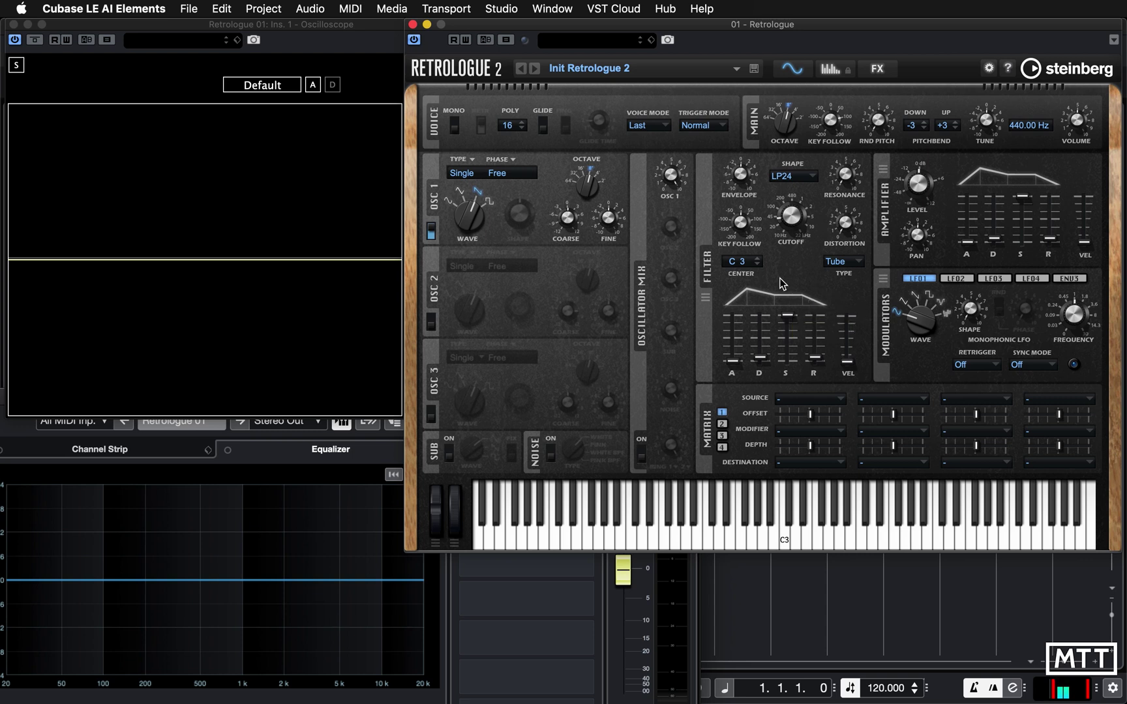
mouse_move(784, 332)
drag(788, 320, 787, 337)
mouse_move(819, 361)
mouse_move(786, 339)
mouse_down()
mouse_move(786, 307)
mouse_move(786, 318)
mouse_up()
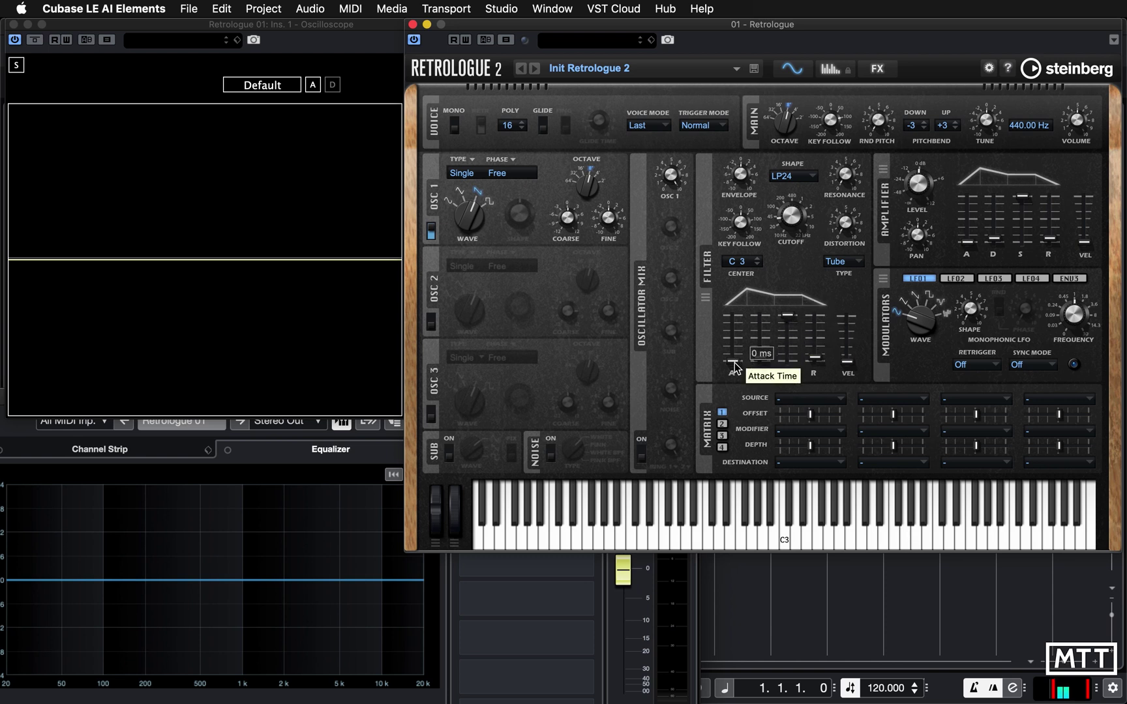
Set the filter envelope's attack time to 837 ms and adjust the filter cutoff.
drag(734, 364, 737, 338)
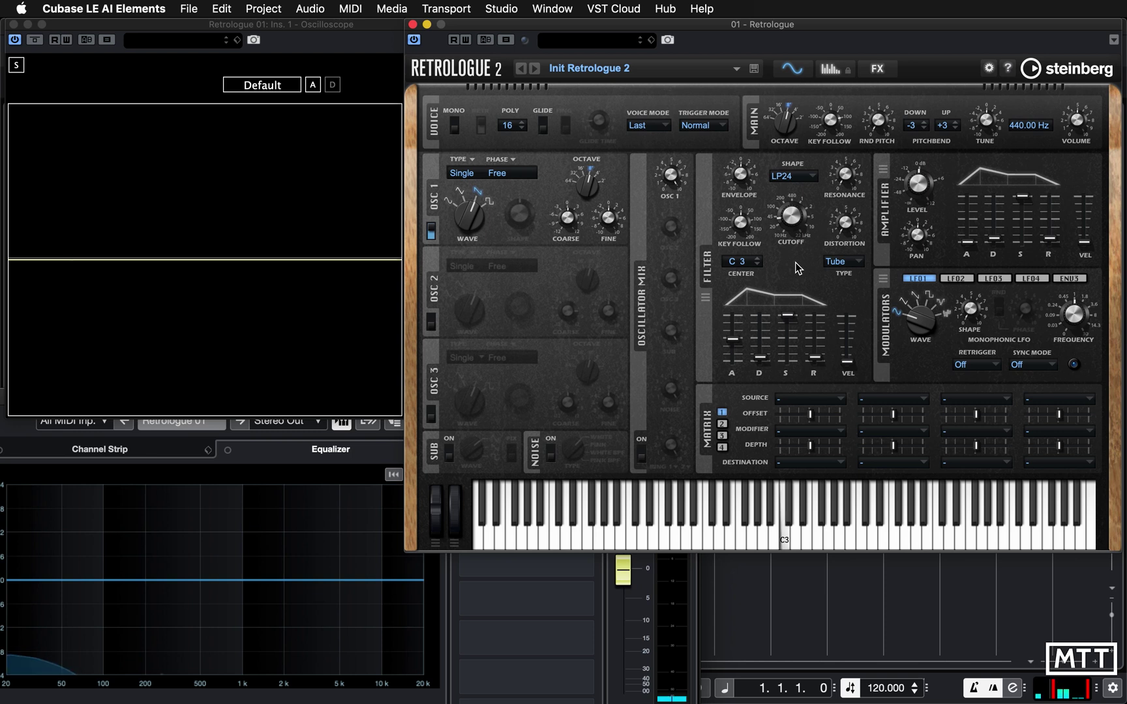
mouse_move(789, 225)
mouse_move(789, 225)
mouse_down()
mouse_move(804, 106)
mouse_move(801, 228)
mouse_move(800, 215)
mouse_up()
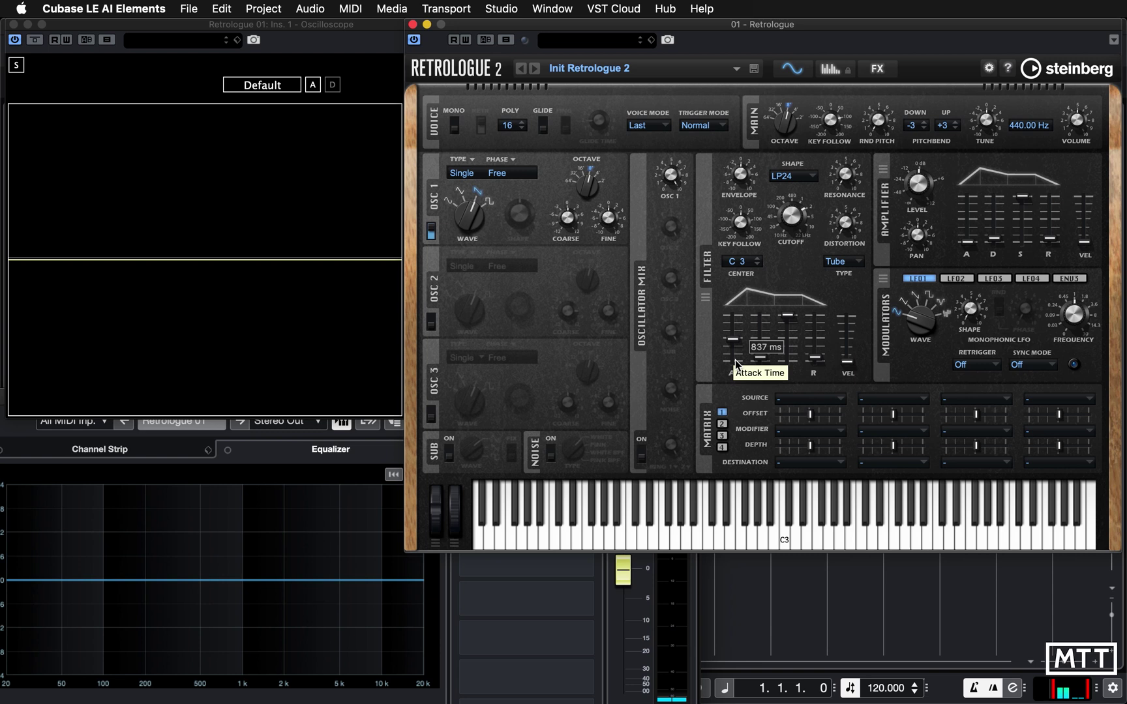
Raise the filter's envelope amount, trying 73 % and 64 % while a note plays.
mouse_move(729, 336)
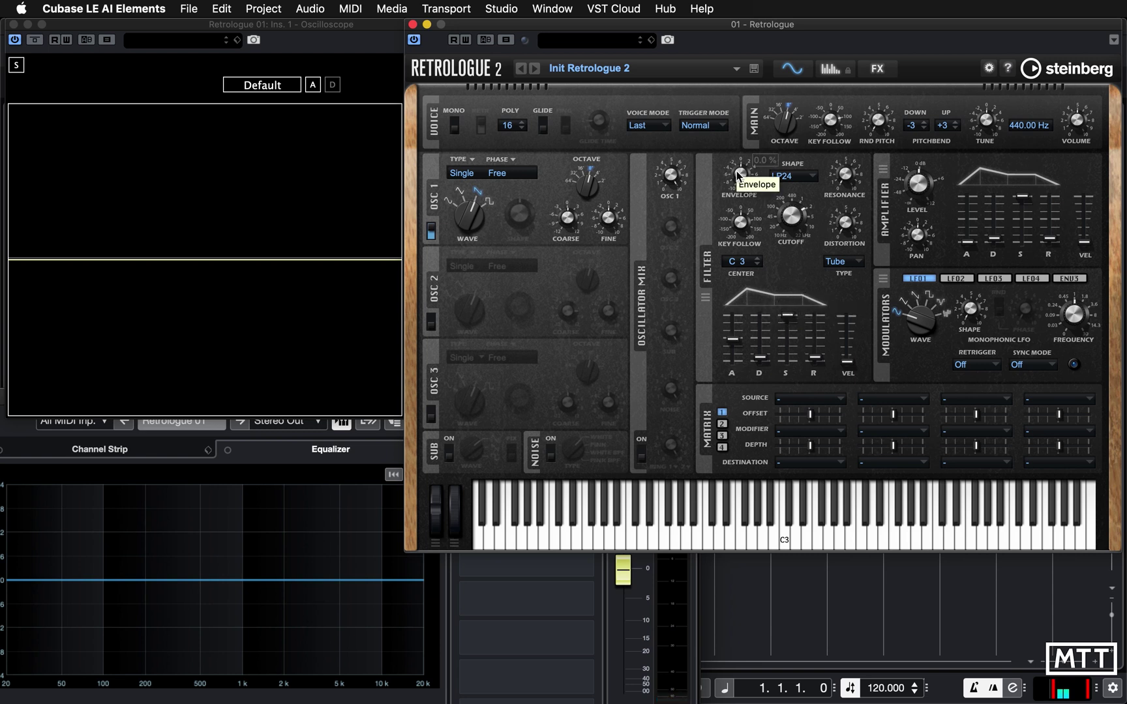
mouse_move(742, 176)
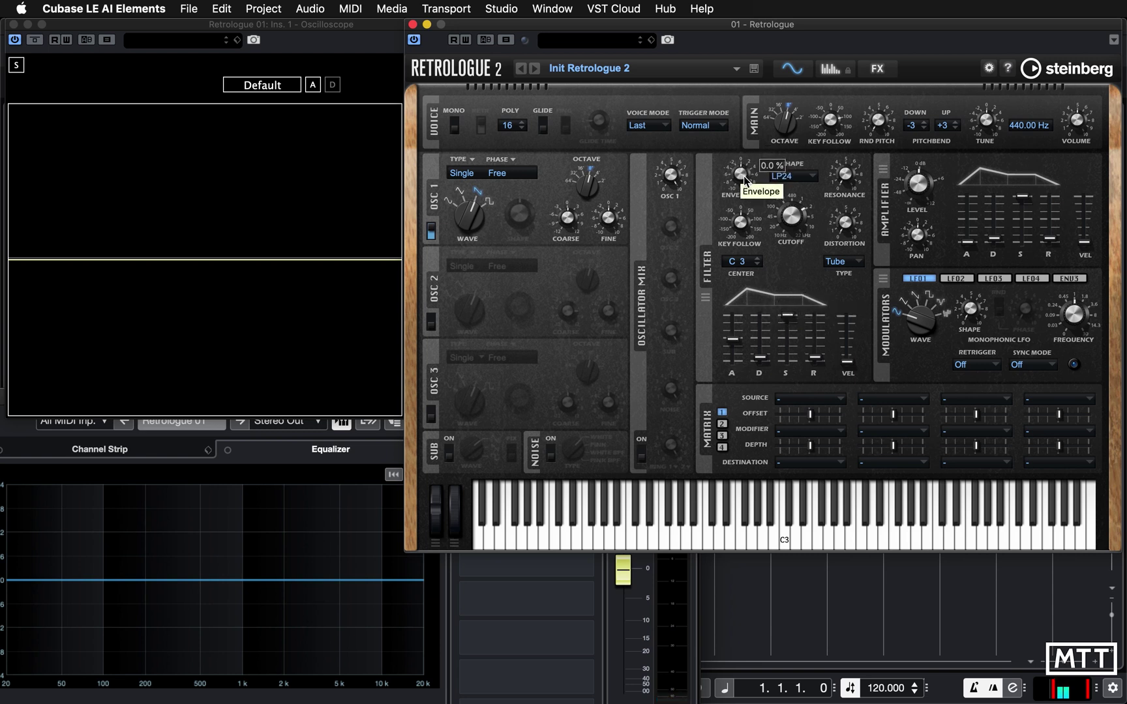
mouse_move(796, 219)
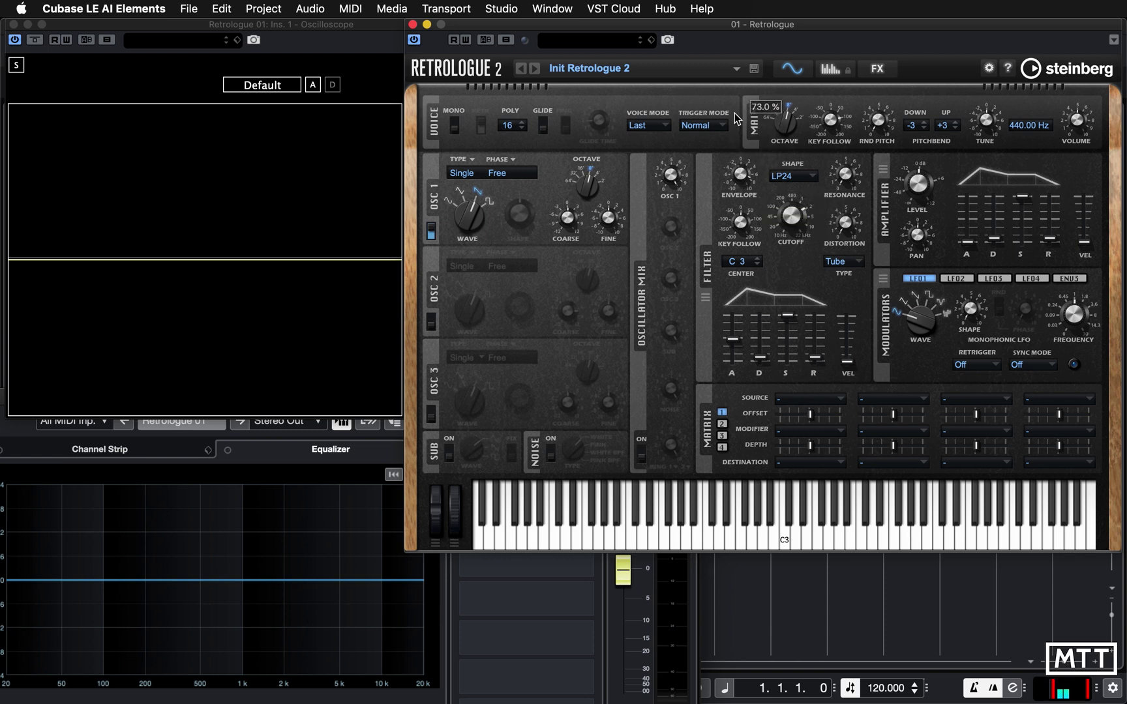
mouse_move(790, 241)
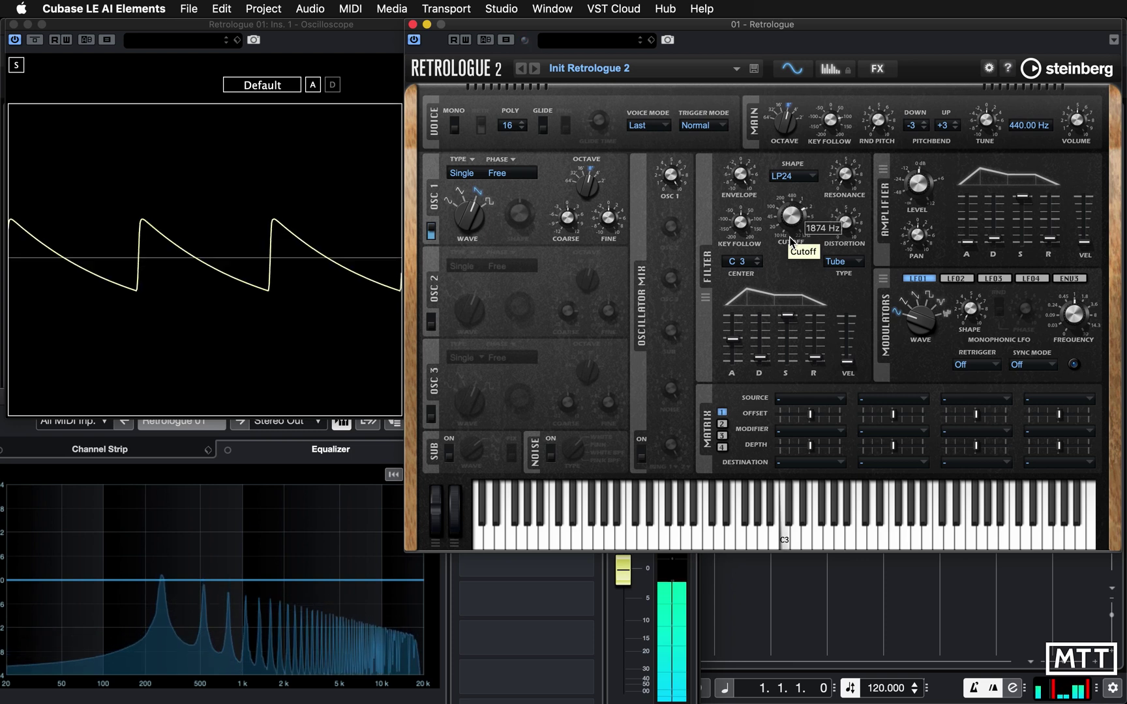
mouse_move(585, 270)
mouse_move(744, 231)
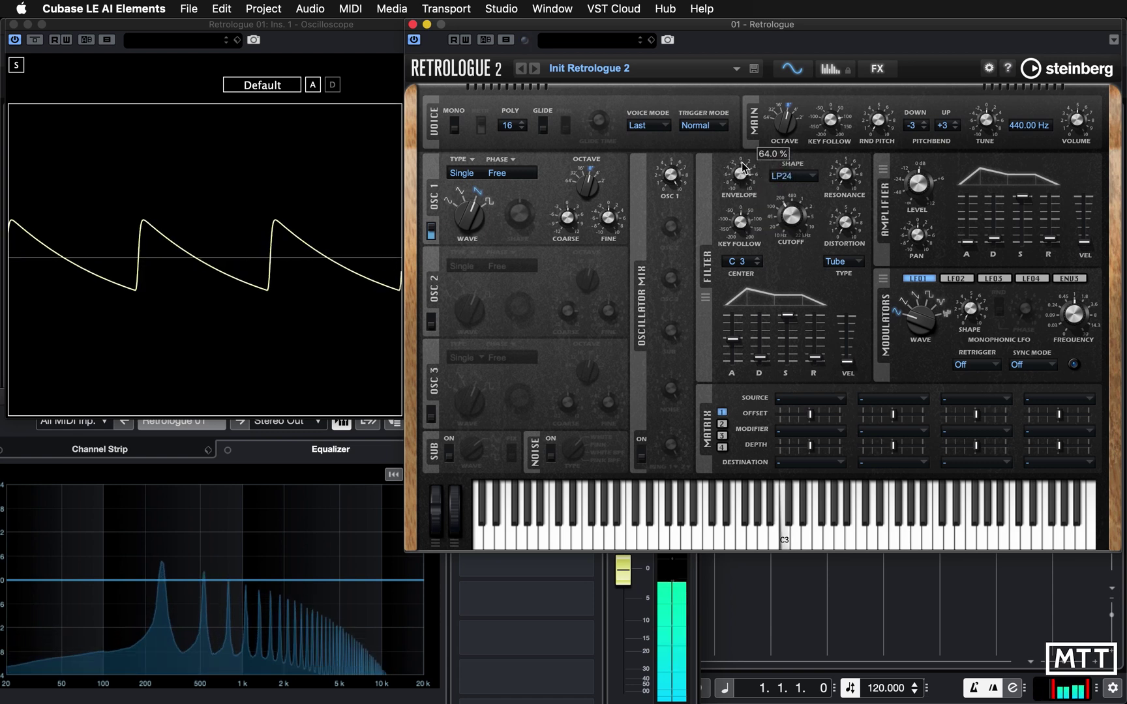
drag(741, 168, 742, 134)
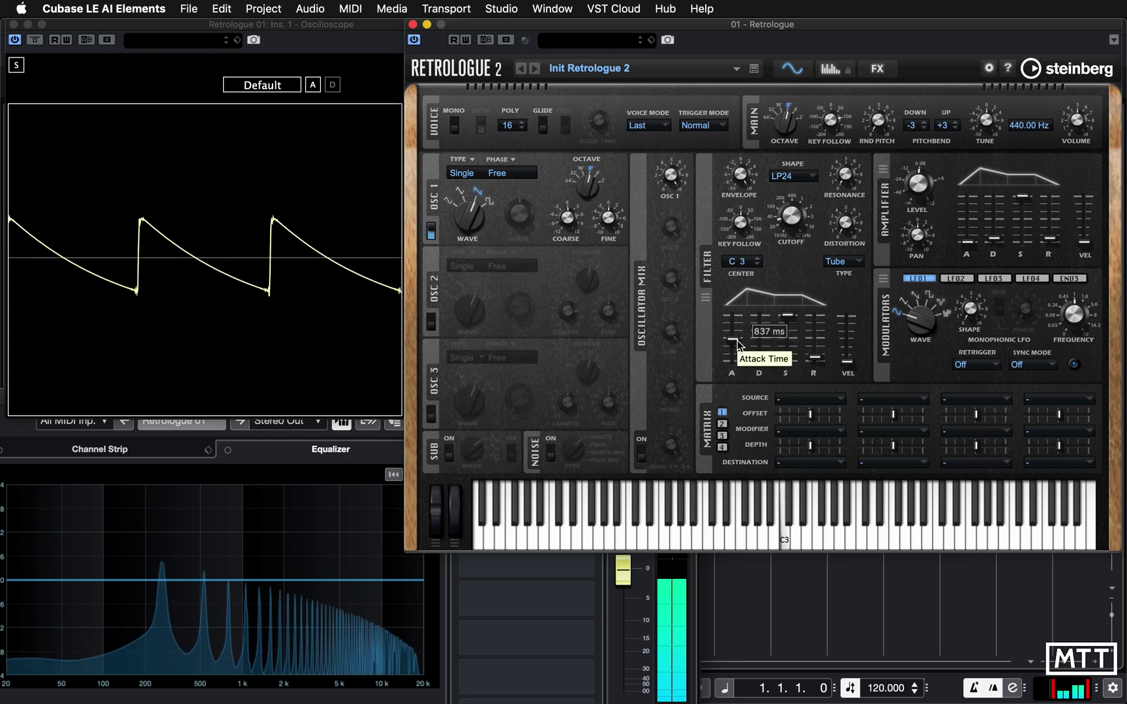
Vary the filter envelope's attack time, trying 6040 ms and settling near 2139 ms.
mouse_move(739, 328)
mouse_down()
mouse_move(735, 358)
mouse_move(734, 313)
mouse_move(732, 325)
mouse_up()
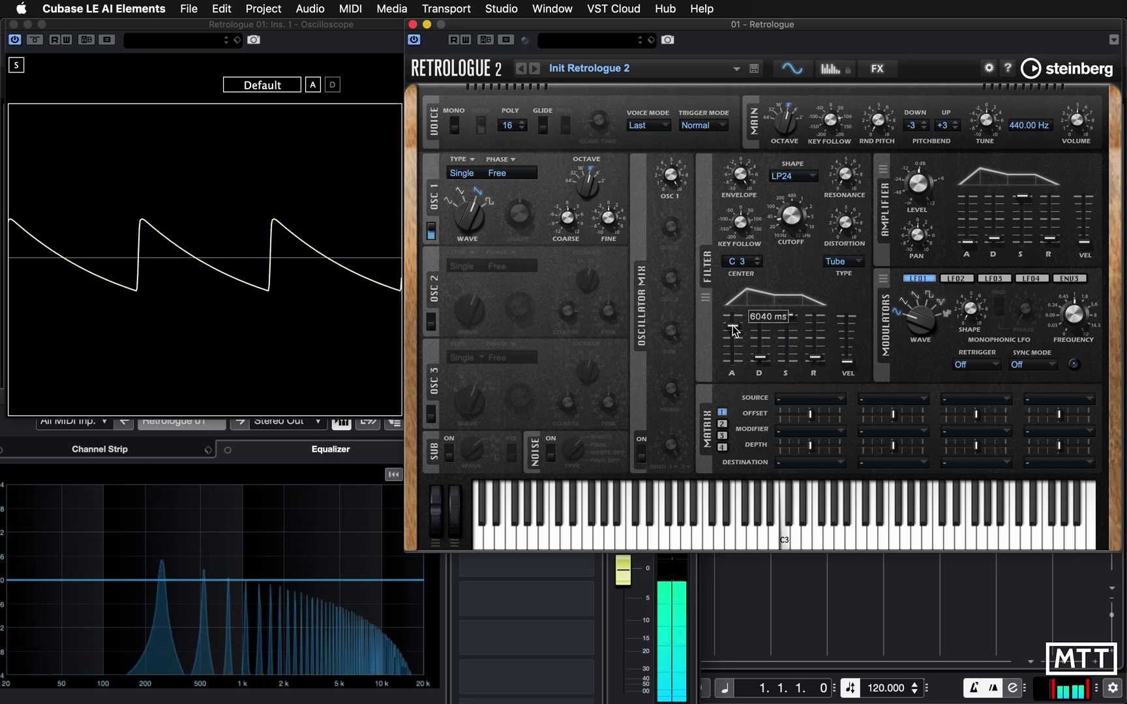
drag(735, 330, 735, 354)
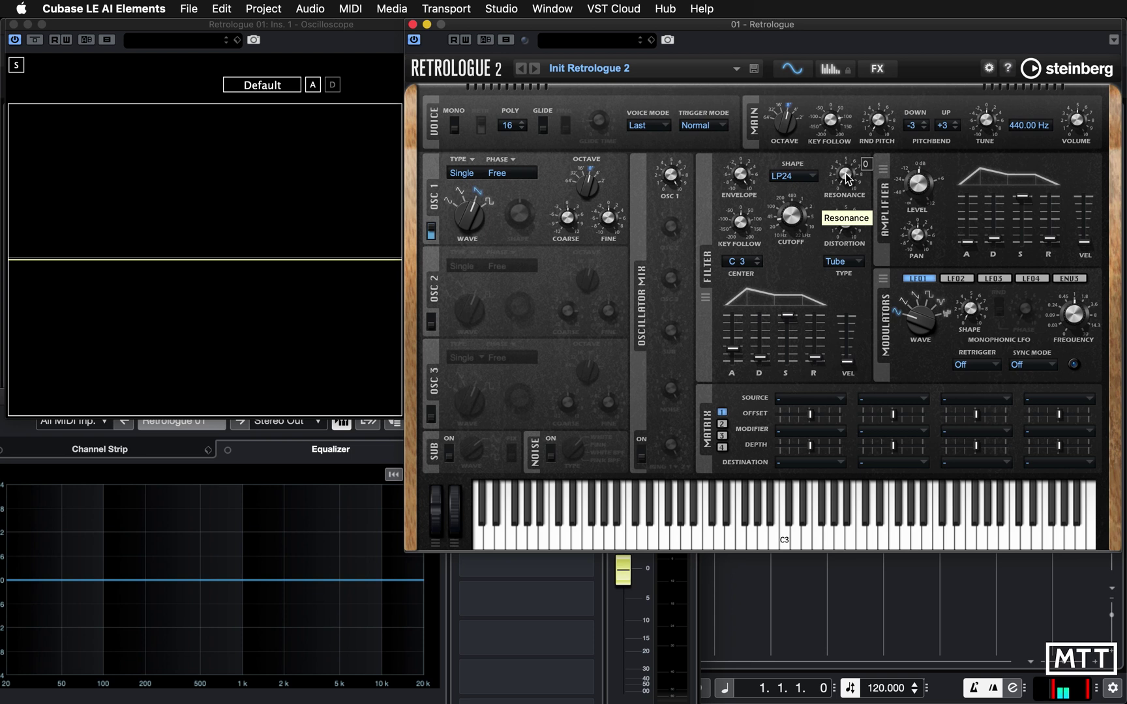
scroll(849, 146, up, 2)
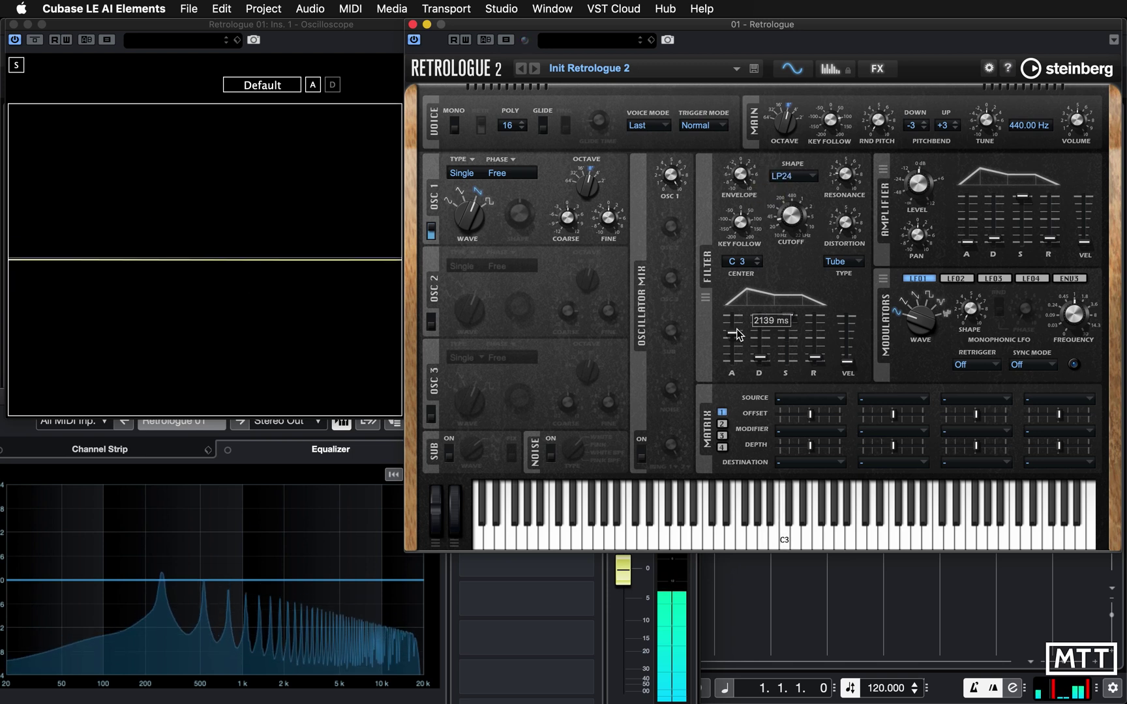
drag(736, 329, 738, 334)
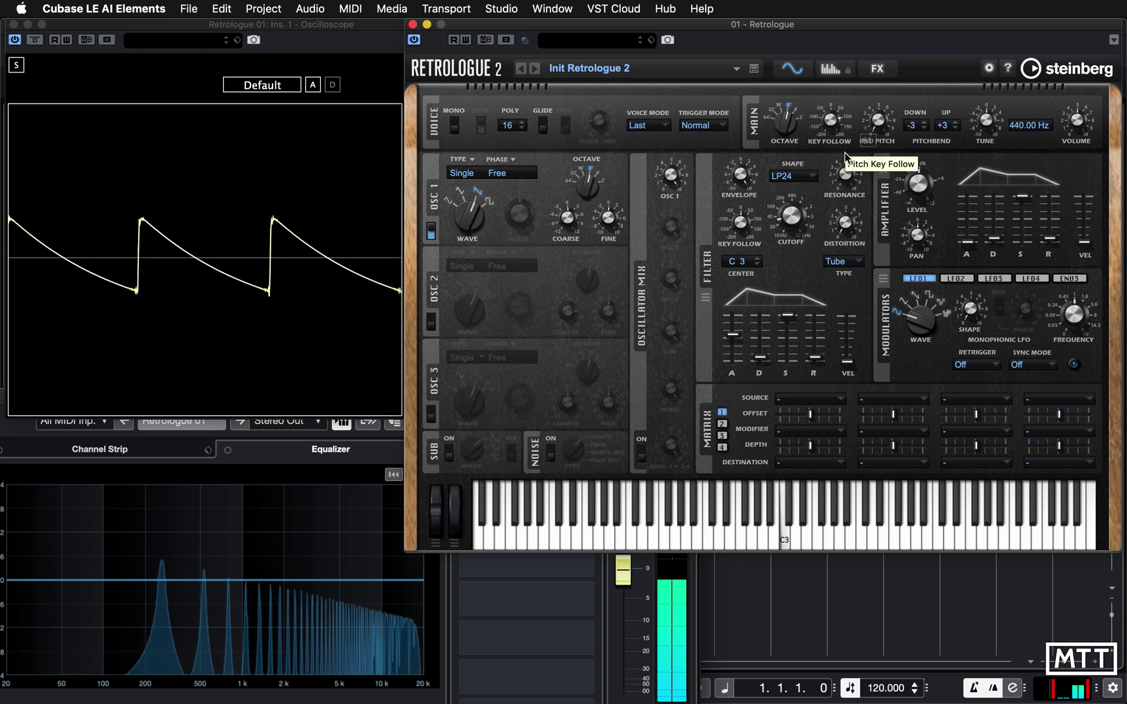
Raise the filter resonance to about 63 and lengthen the filter envelope's attack time.
drag(849, 183, 846, 176)
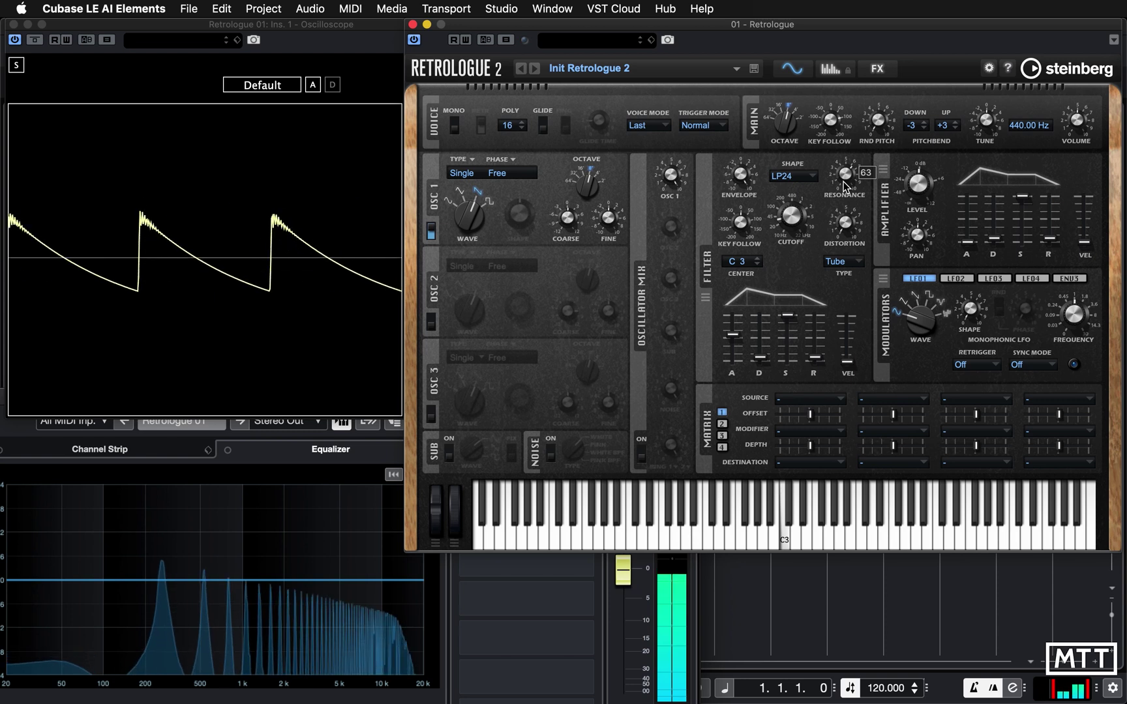
mouse_move(737, 345)
drag(737, 345, 737, 338)
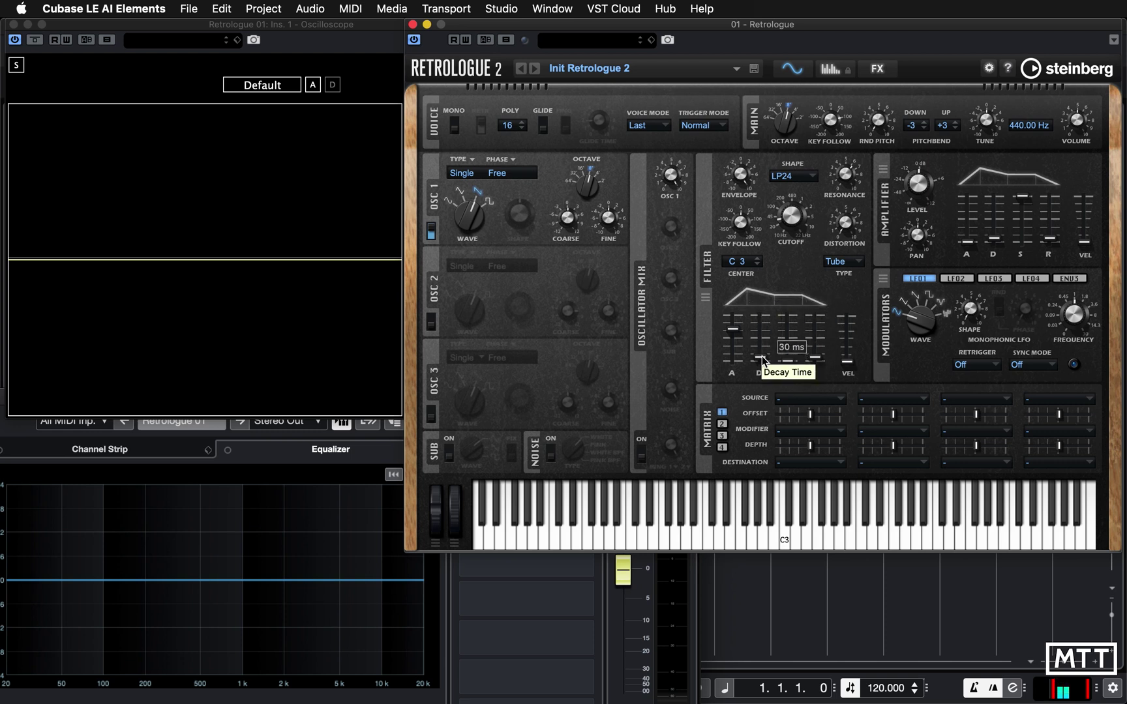
Set the filter envelope's decay time to 3398 ms.
drag(764, 353, 764, 335)
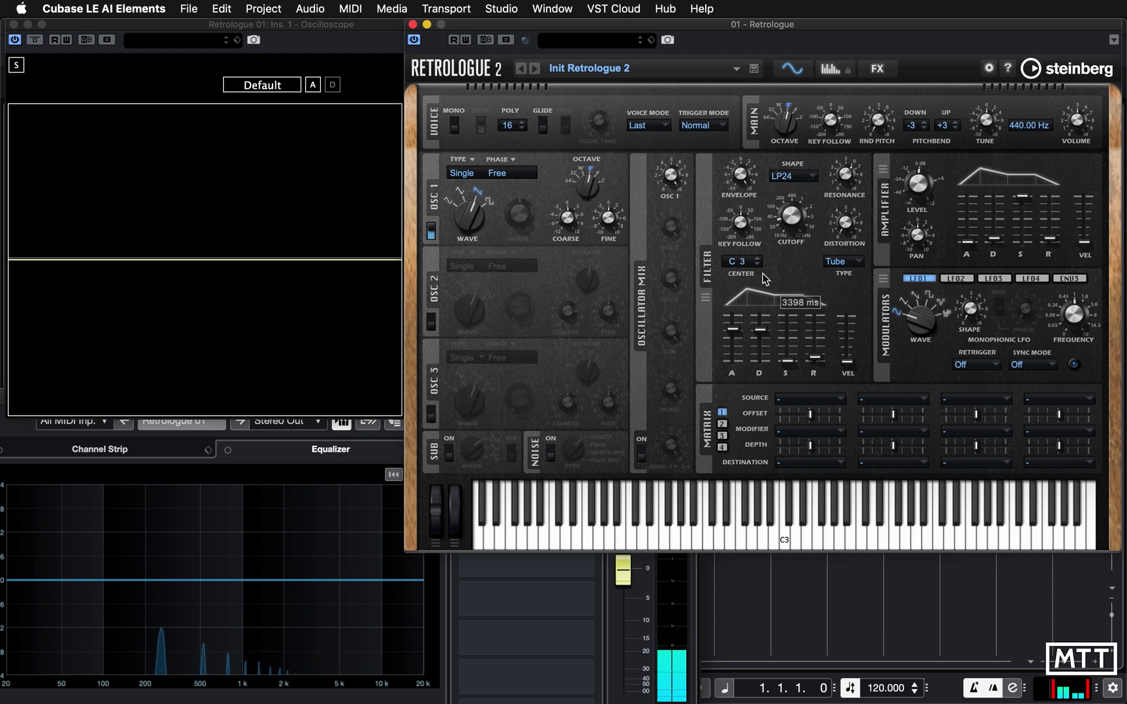
mouse_move(737, 176)
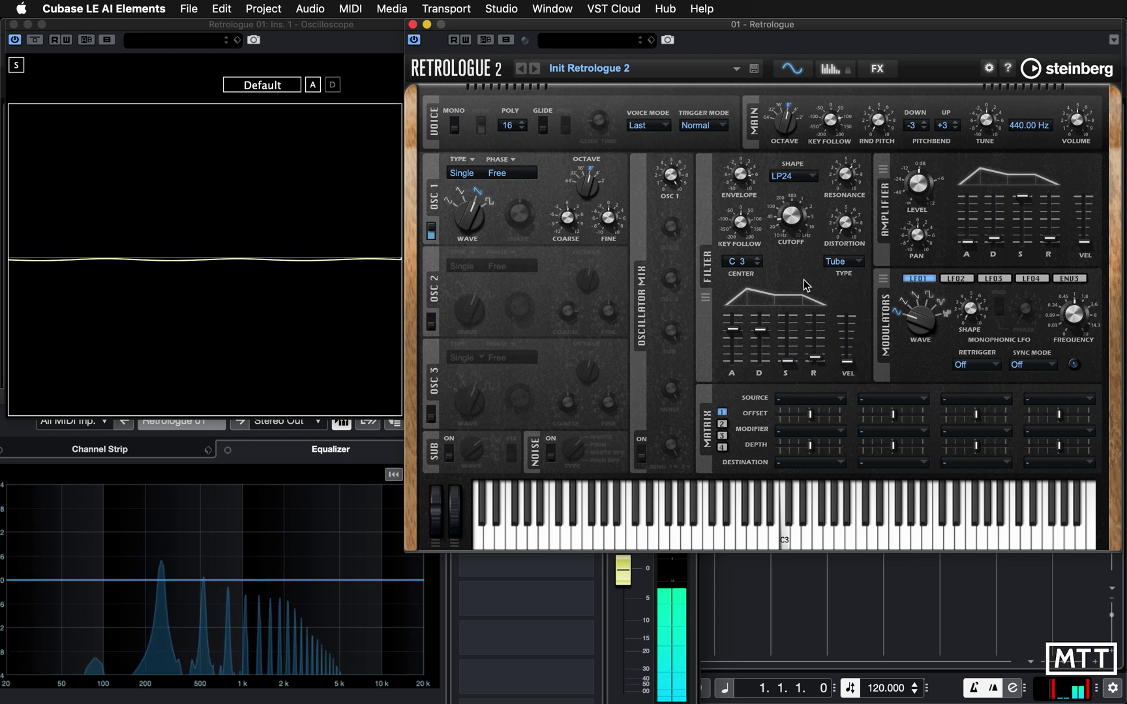
Drop the filter envelope's attack time to its minimum and set its decay time to about 404 ms.
mouse_move(757, 328)
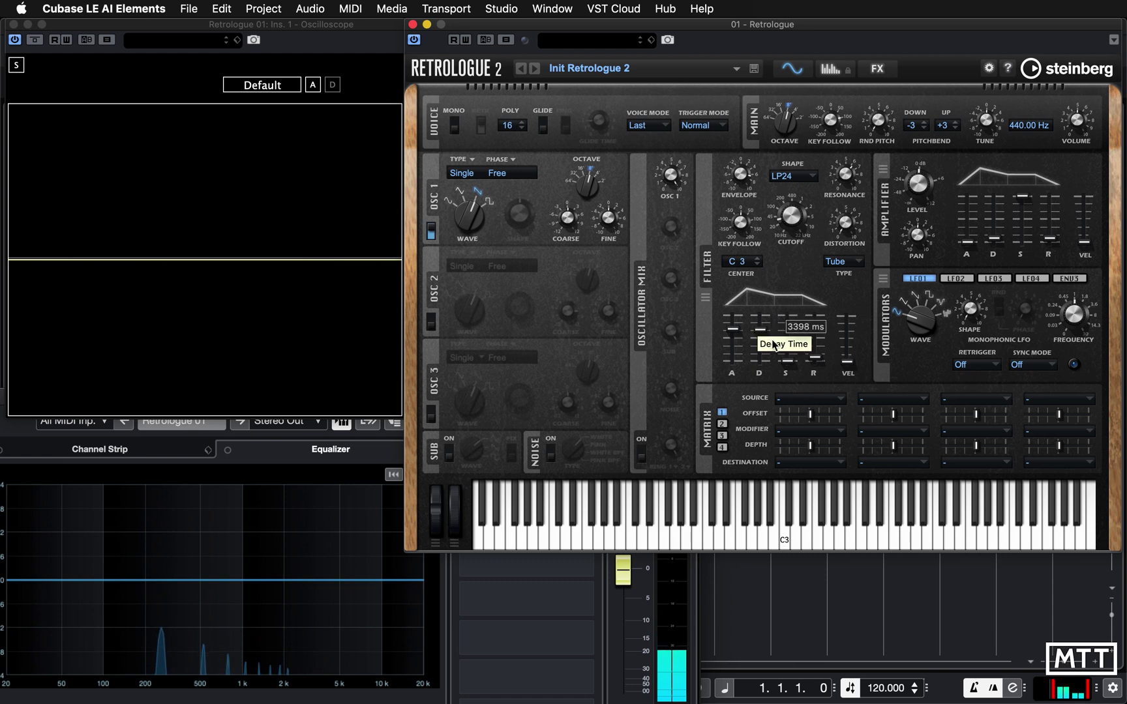
scroll(761, 334, up, 3)
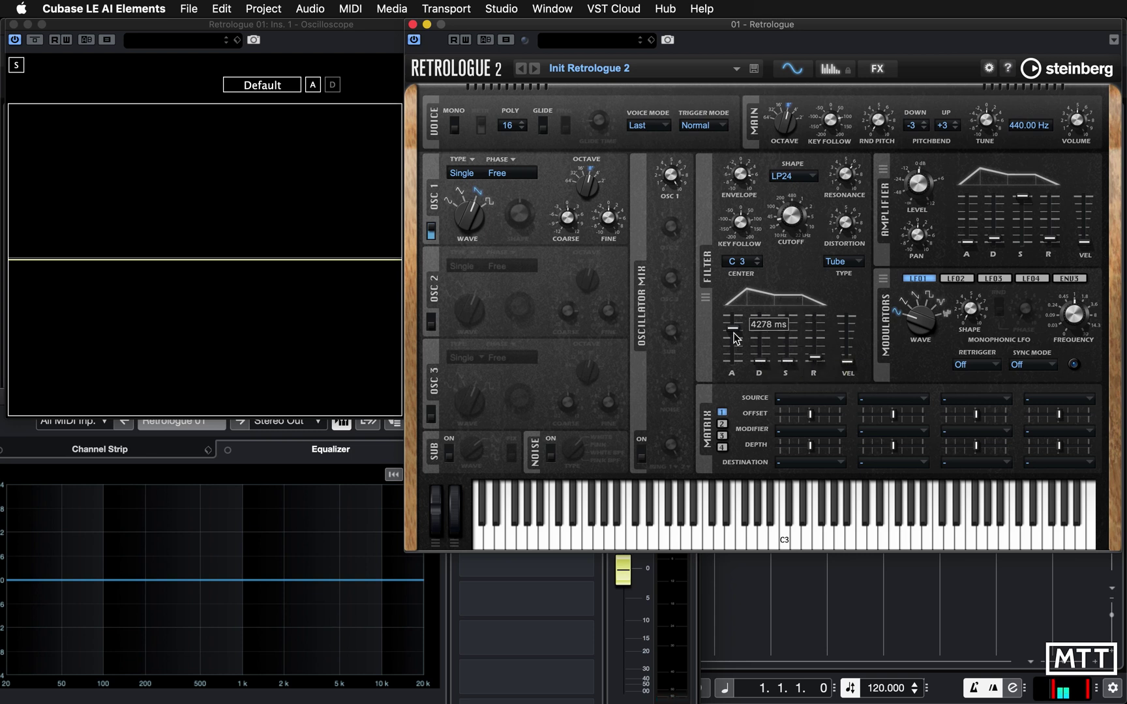
drag(734, 337, 763, 351)
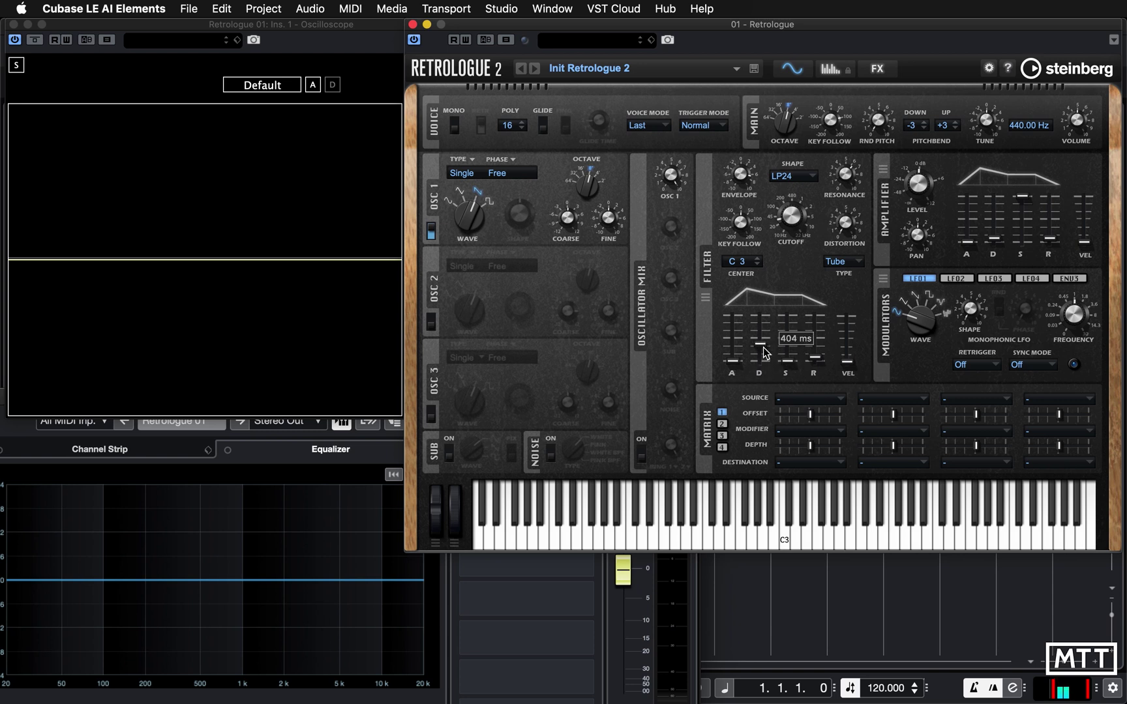
Raise the filter resonance in stages to 76, 83 and 95, and turn the filter cutoff down.
drag(845, 170, 845, 161)
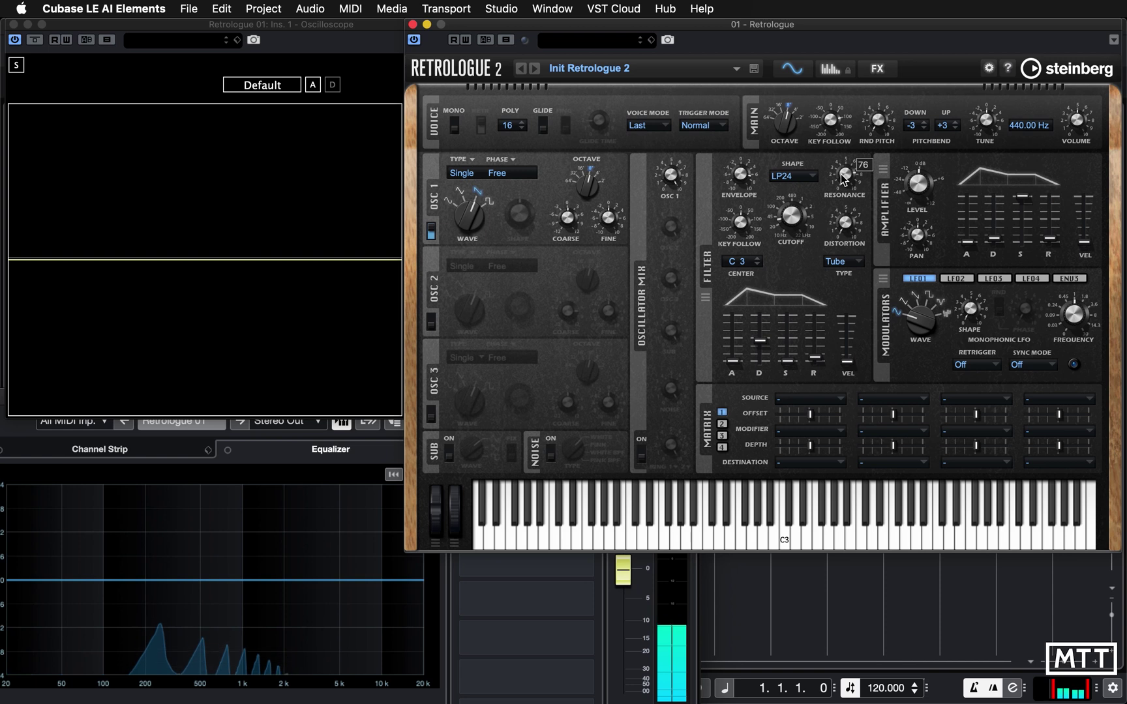
drag(844, 179, 842, 172)
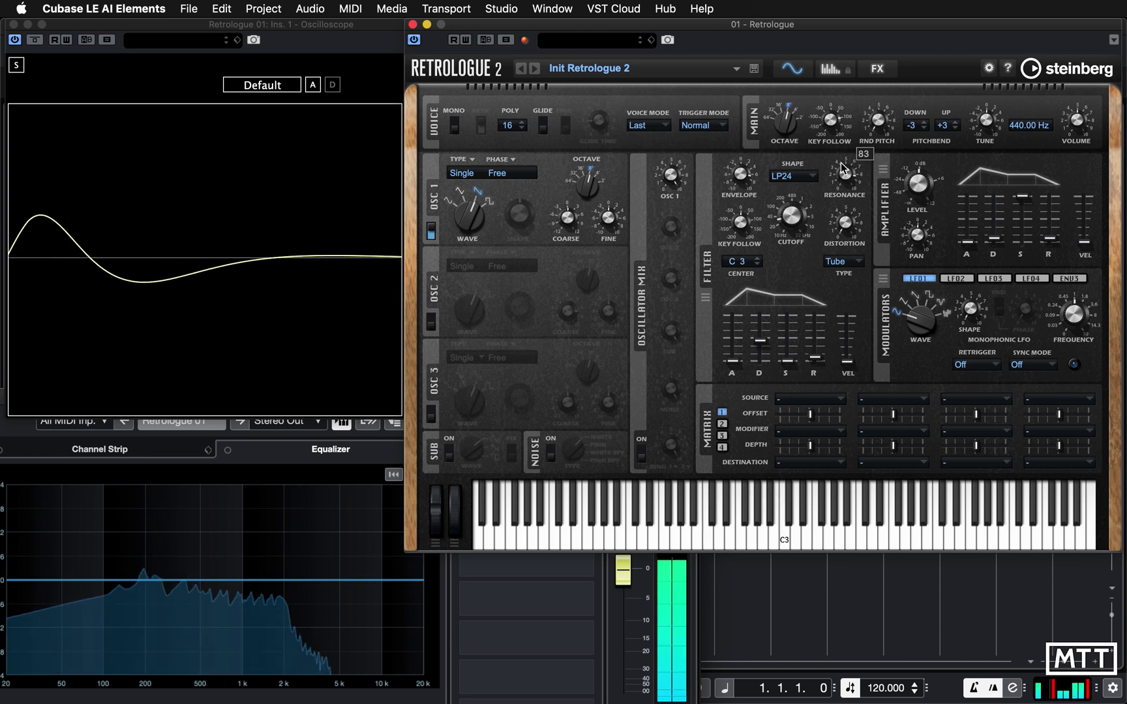
mouse_move(840, 163)
mouse_down()
mouse_move(841, 175)
mouse_move(843, 147)
mouse_up()
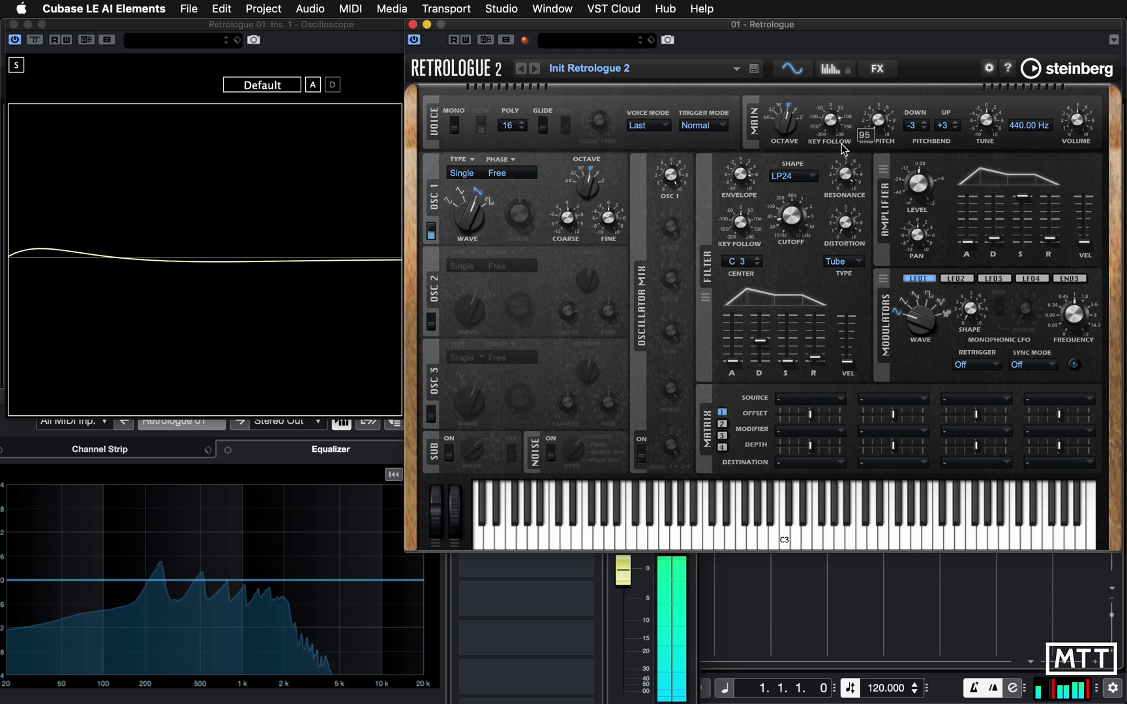
click(801, 212)
drag(801, 212, 796, 230)
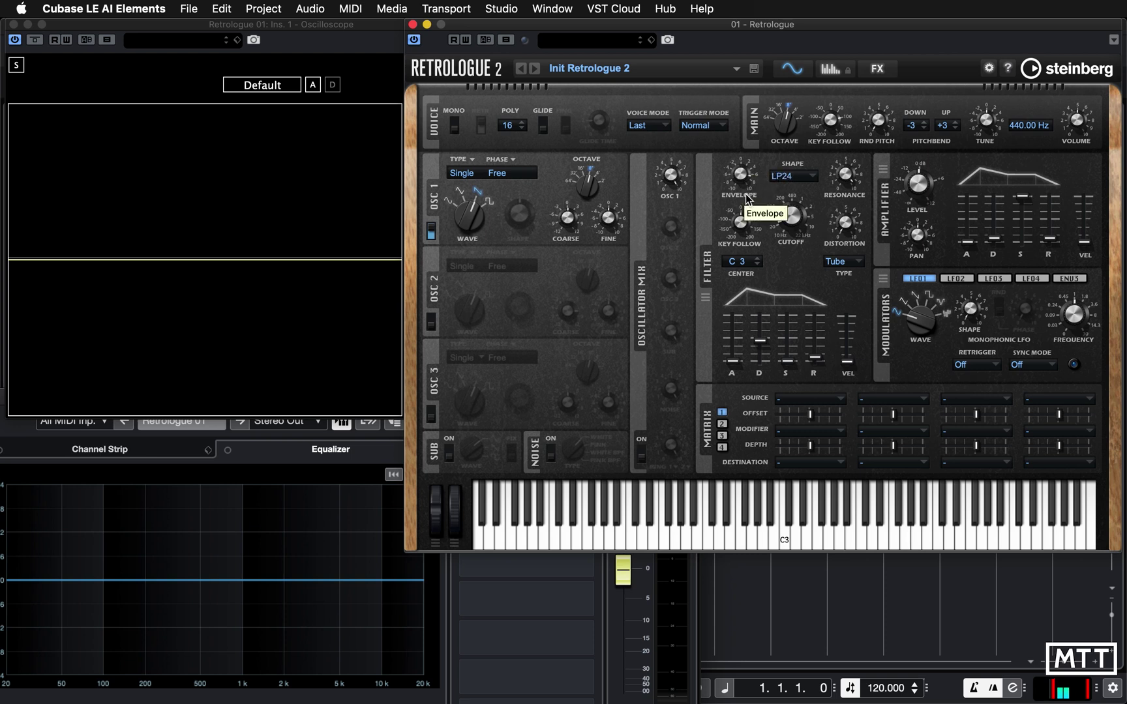
Lower the filter resonance to 75 or less while a note plays.
mouse_move(785, 228)
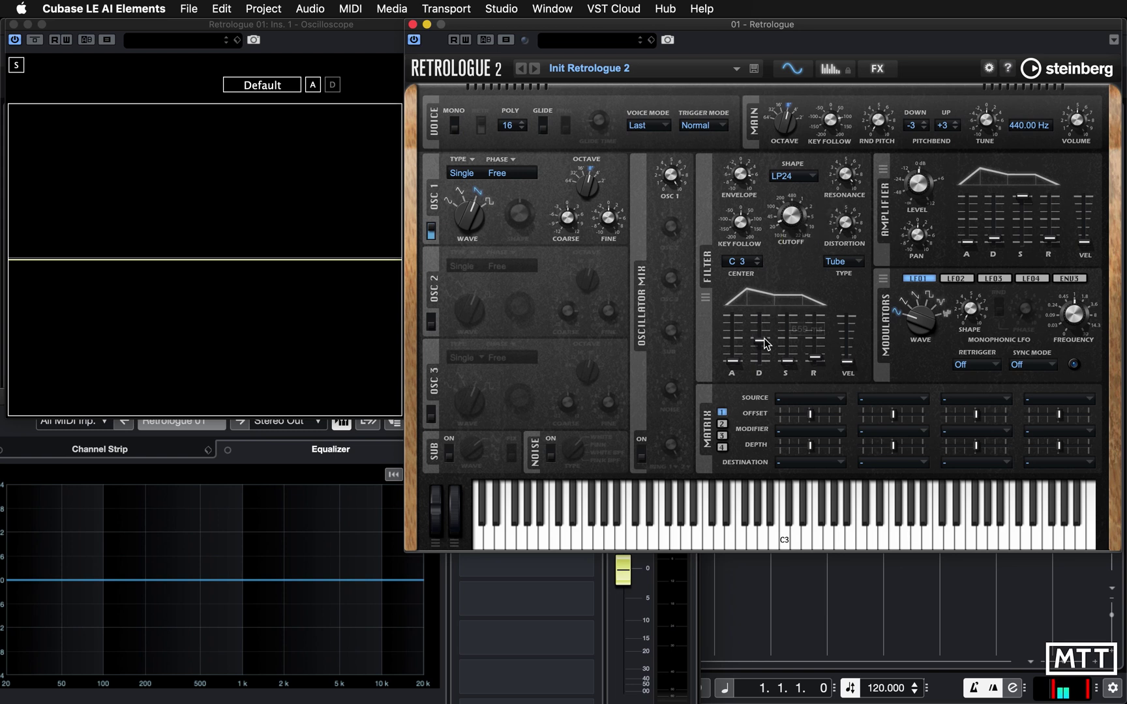
mouse_move(742, 178)
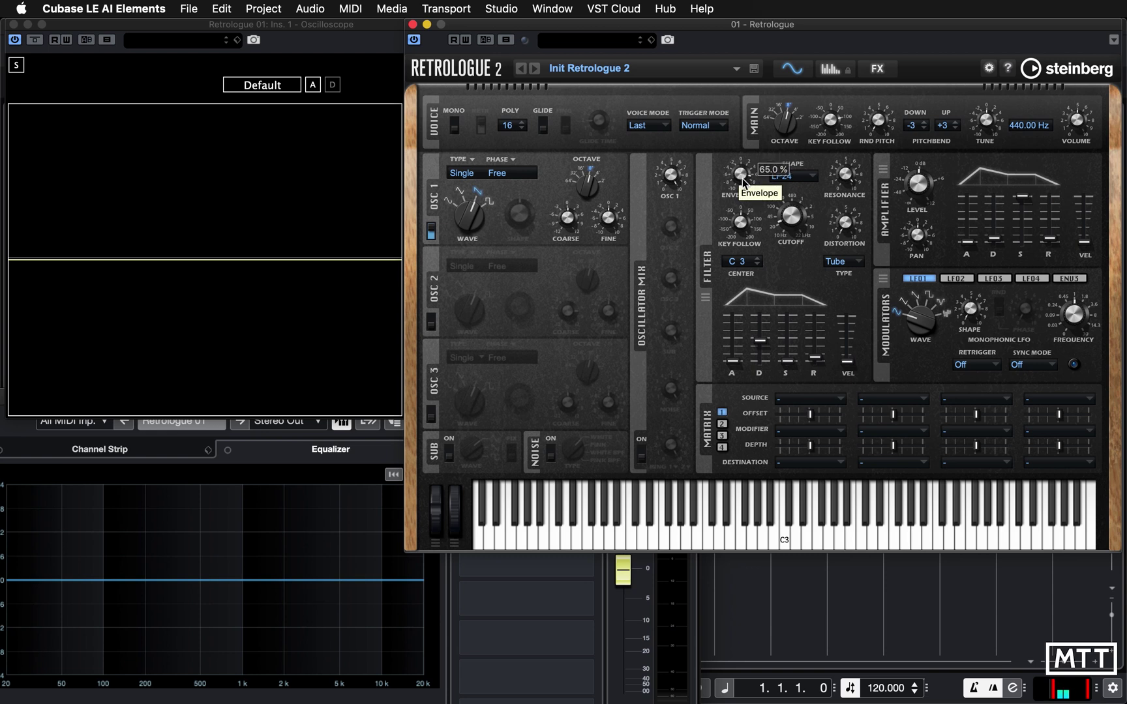
mouse_move(802, 242)
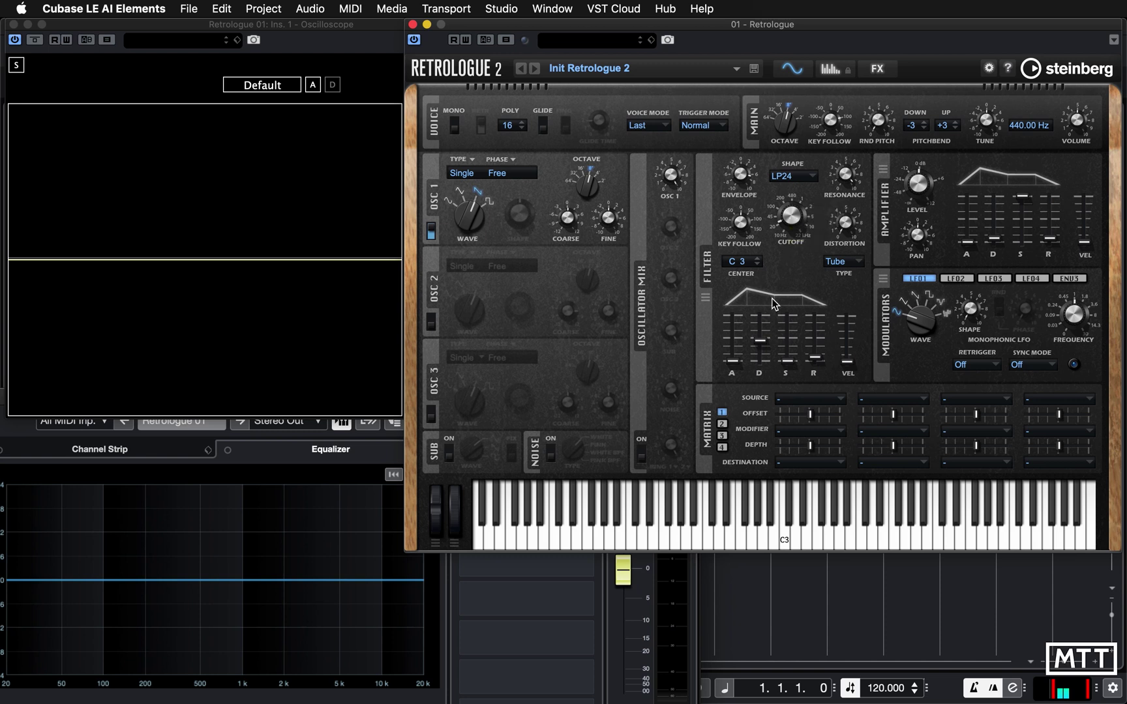
mouse_move(770, 334)
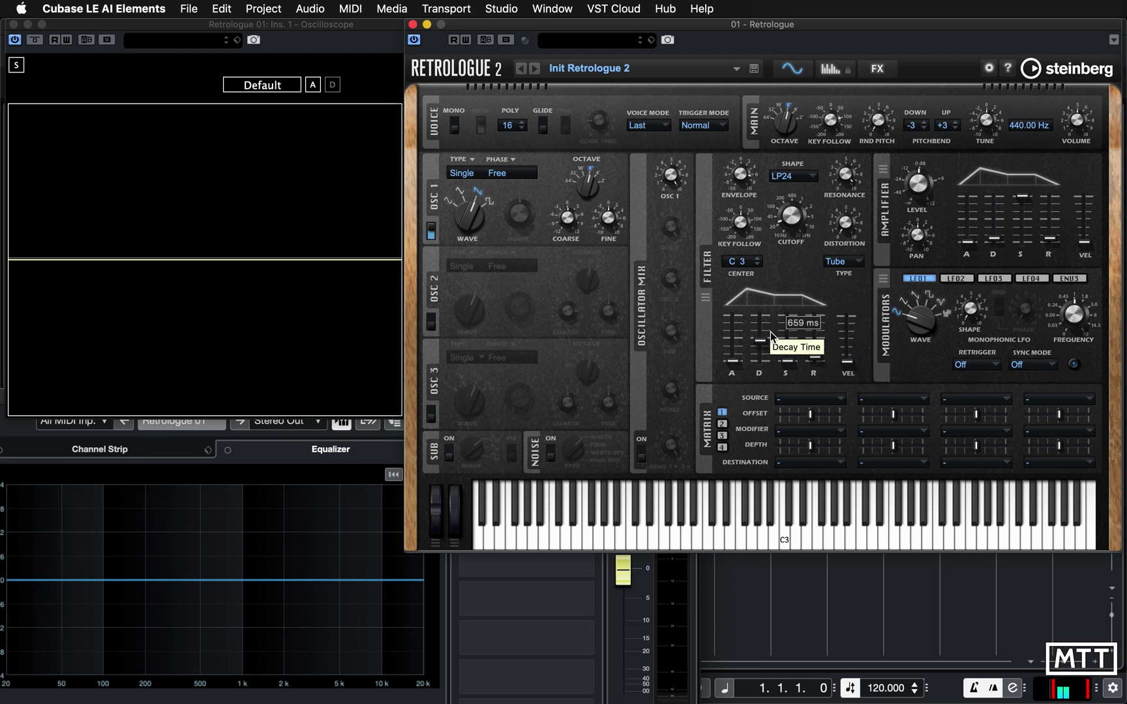
mouse_move(849, 183)
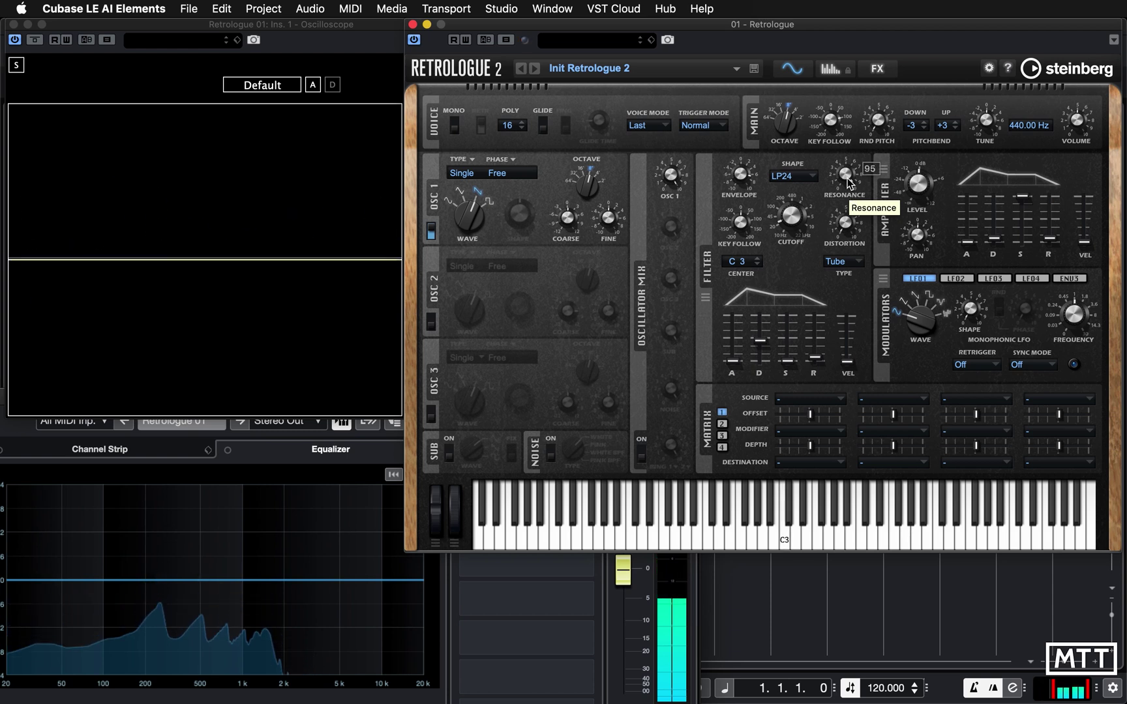
drag(849, 182, 848, 207)
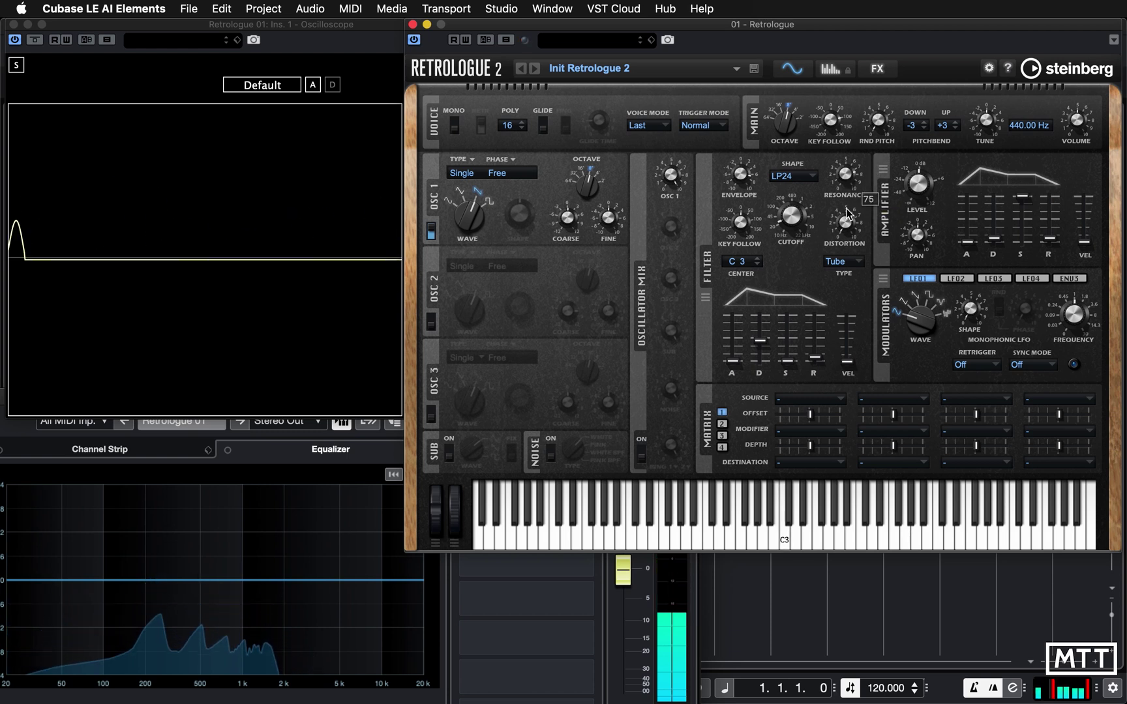
mouse_move(847, 222)
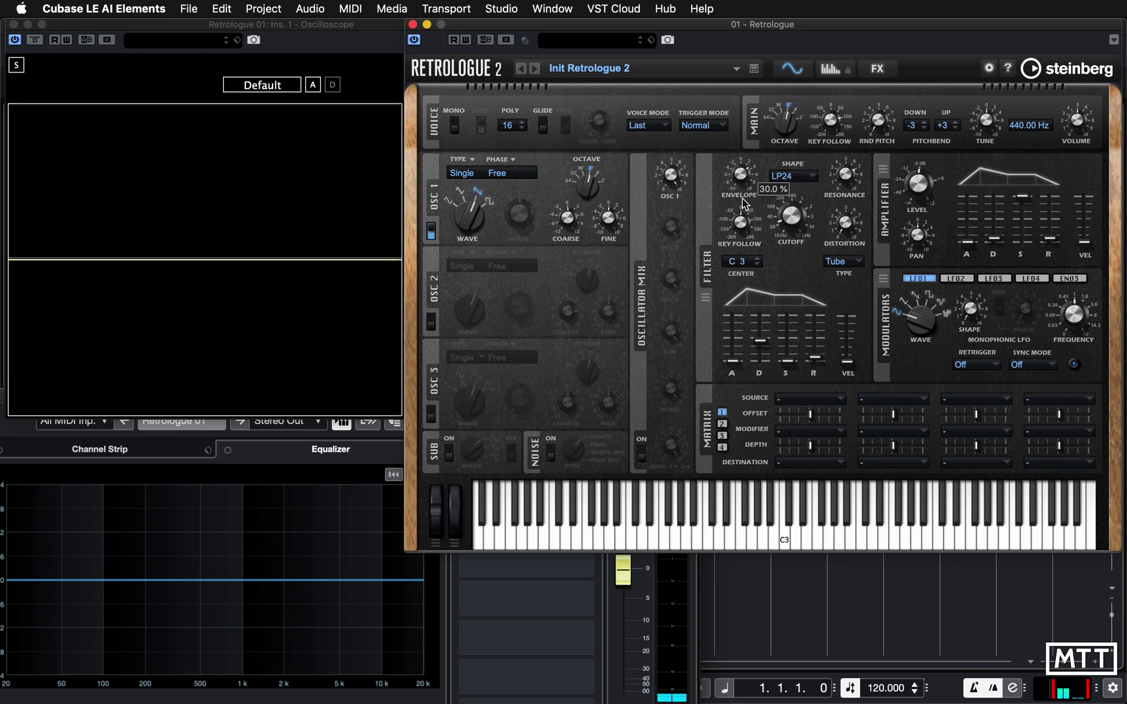
Lower the filter's envelope amount past 30 % and raise the cutoff frequency.
mouse_move(742, 215)
drag(742, 218, 743, 224)
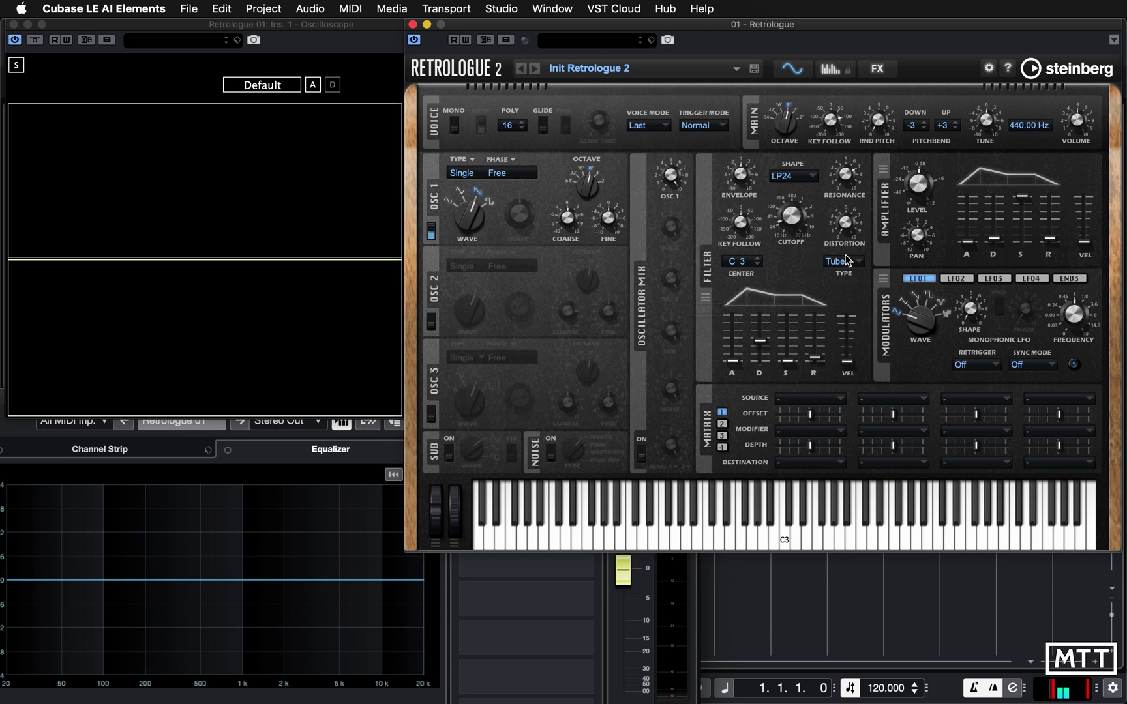
mouse_move(847, 324)
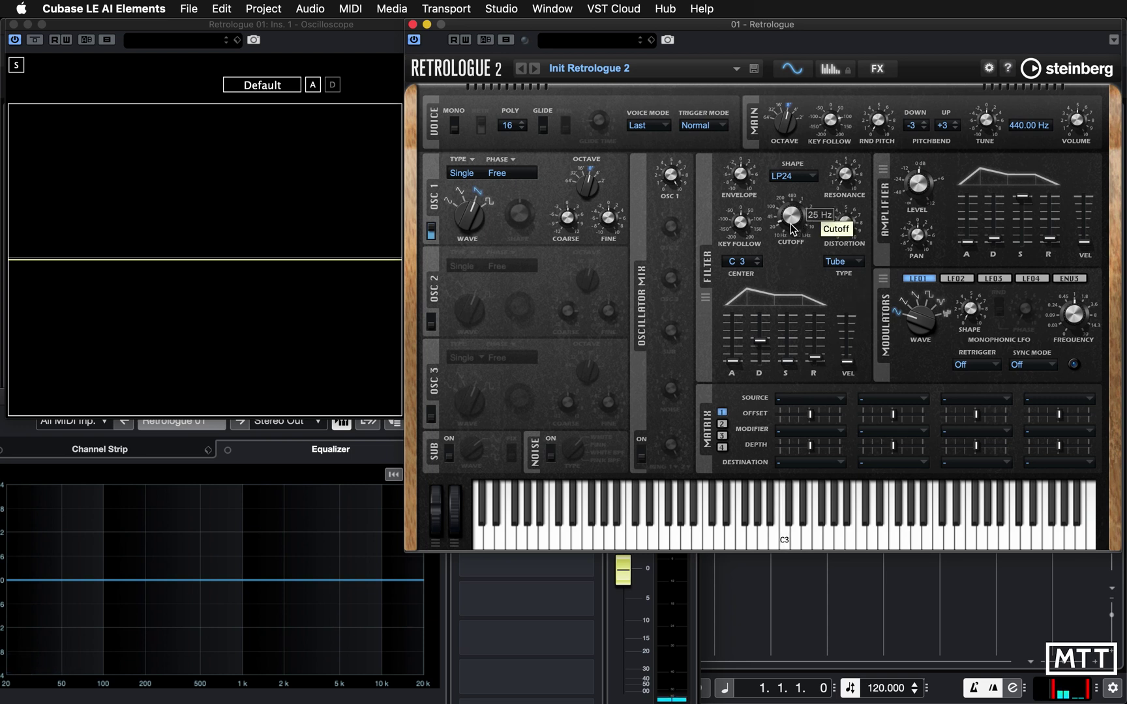
mouse_move(787, 199)
drag(787, 197, 793, 151)
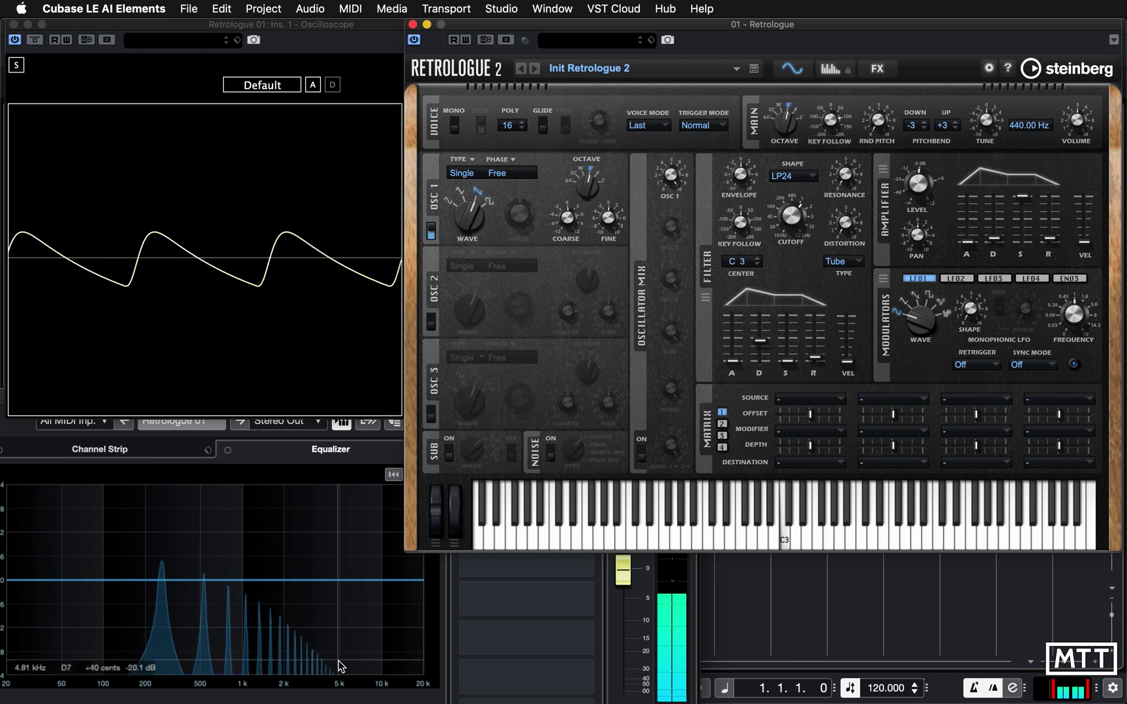
Compare gentler low-pass slopes by switching the filter shape to LP18, LP12 and LP6 in turn while a note plays.
click(801, 178)
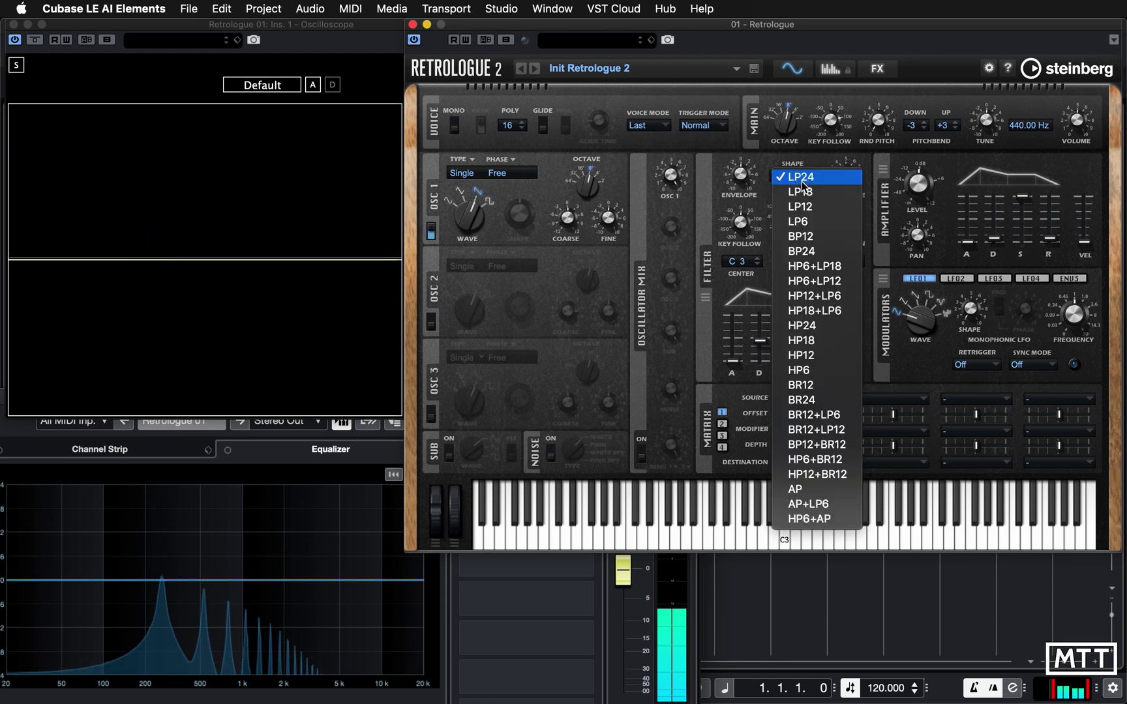
click(802, 192)
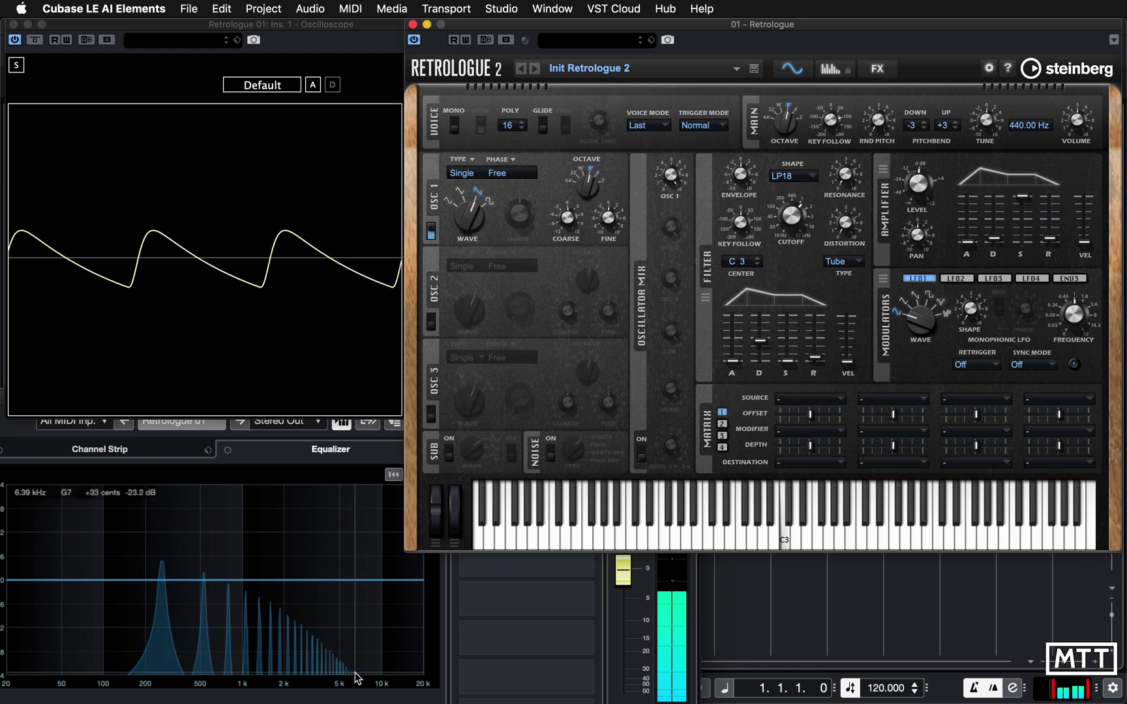
click(790, 175)
key(Escape)
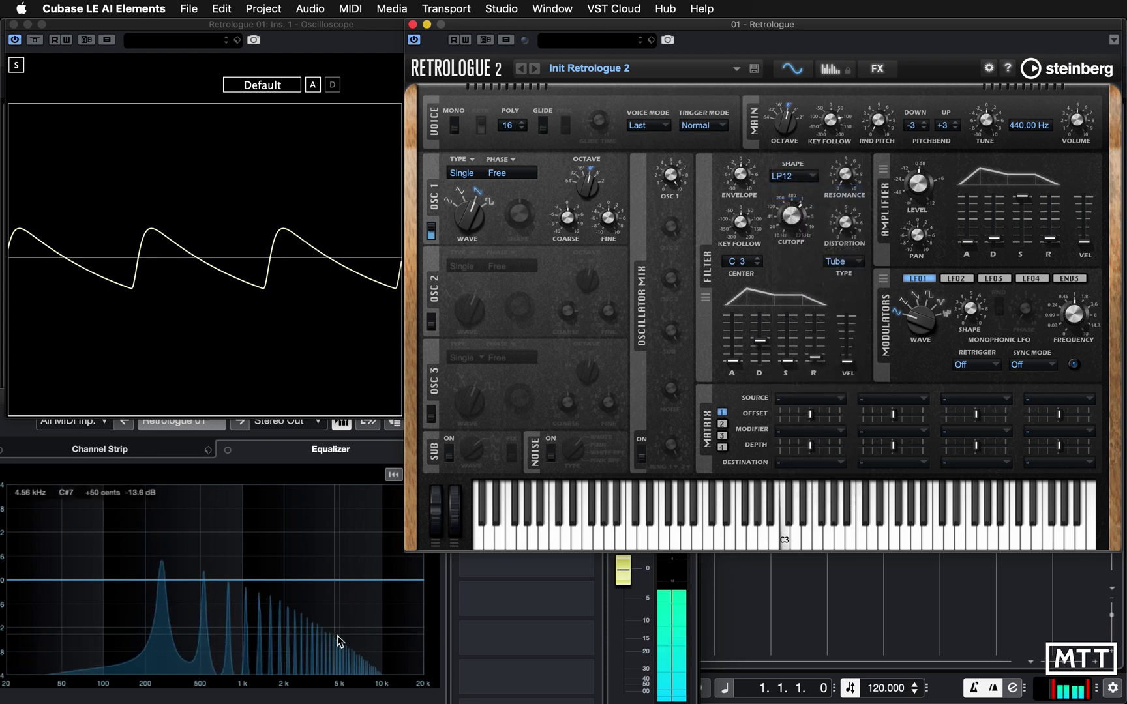
click(809, 186)
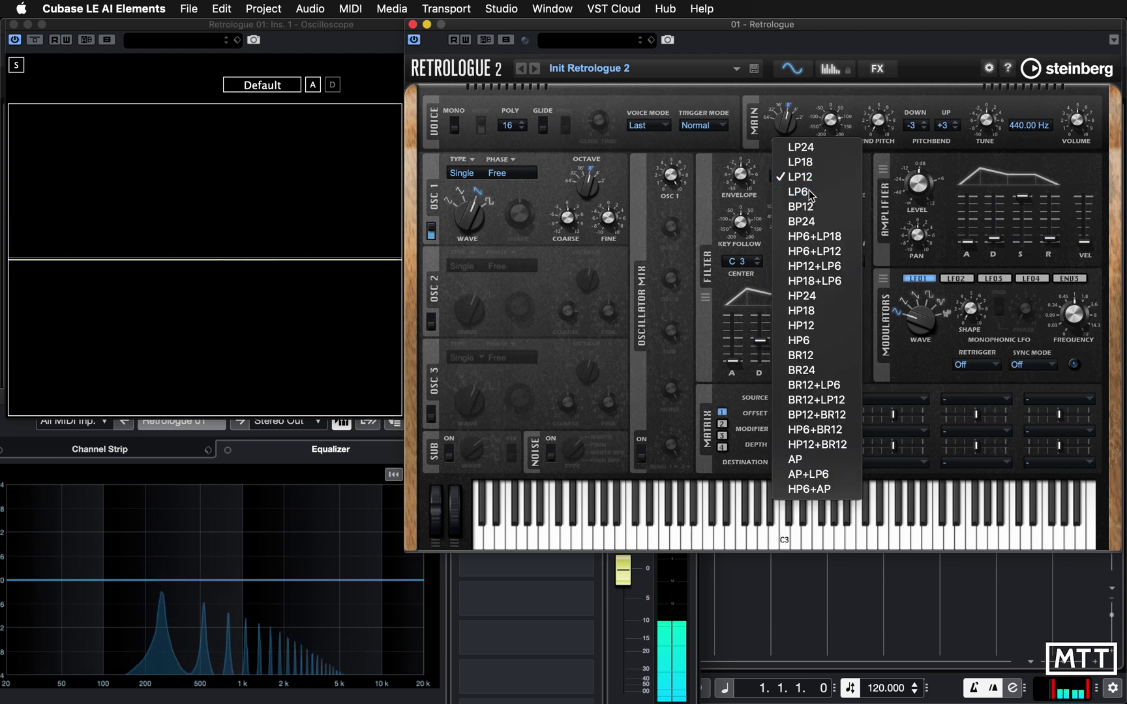
click(809, 193)
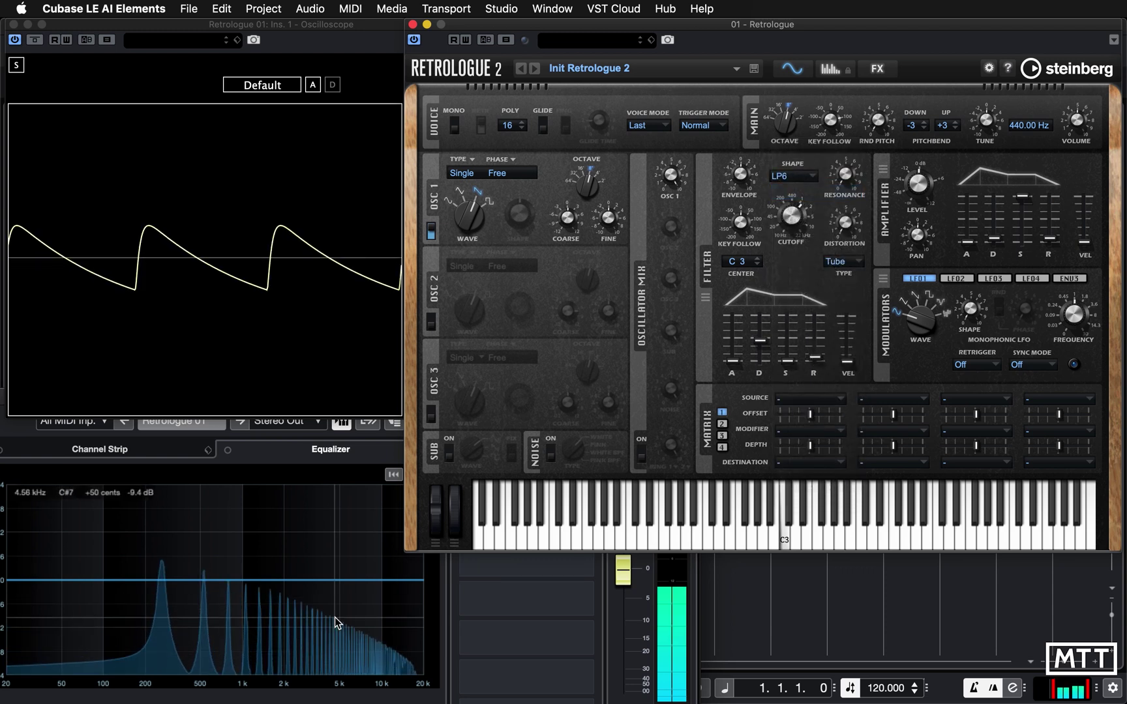
Change the filter shape to the HP24 high-pass and vary the cutoff, settling at 2550 Hz.
click(805, 178)
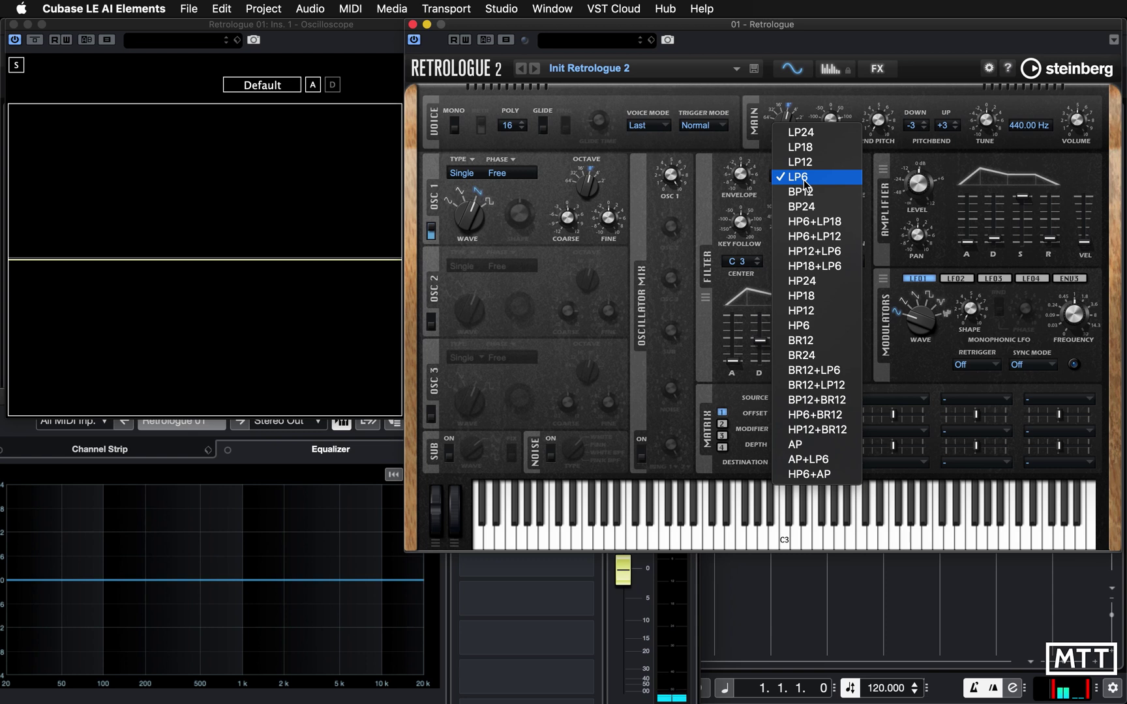
click(814, 285)
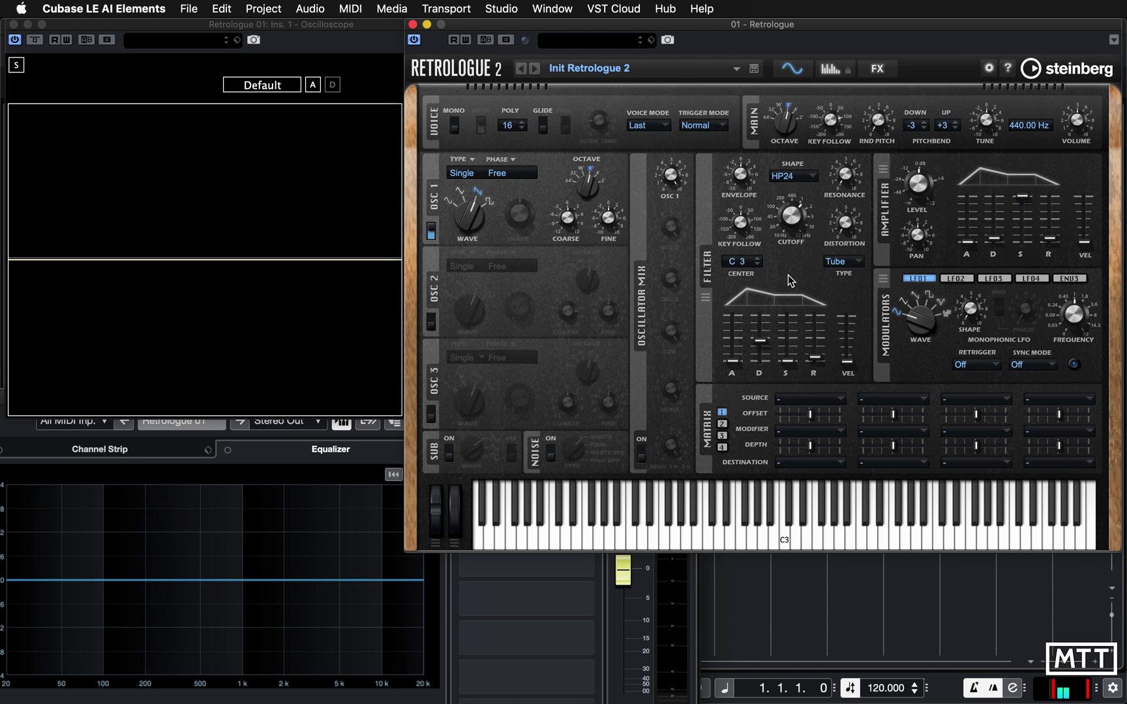
mouse_move(793, 222)
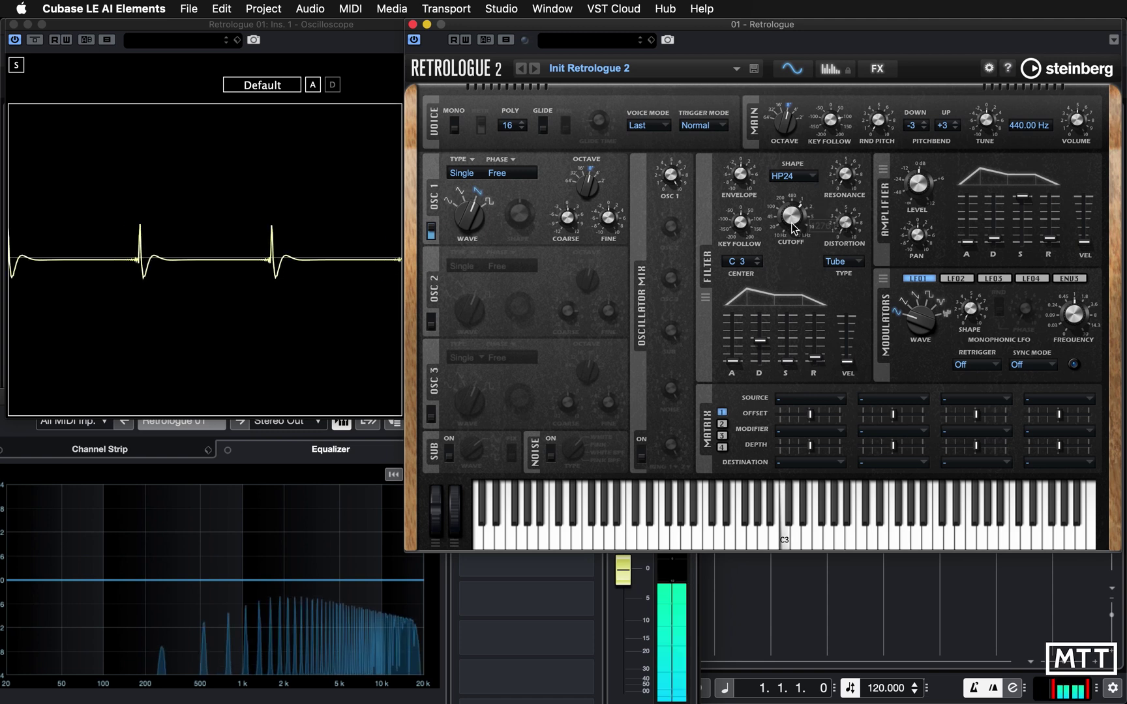
drag(790, 217, 801, 191)
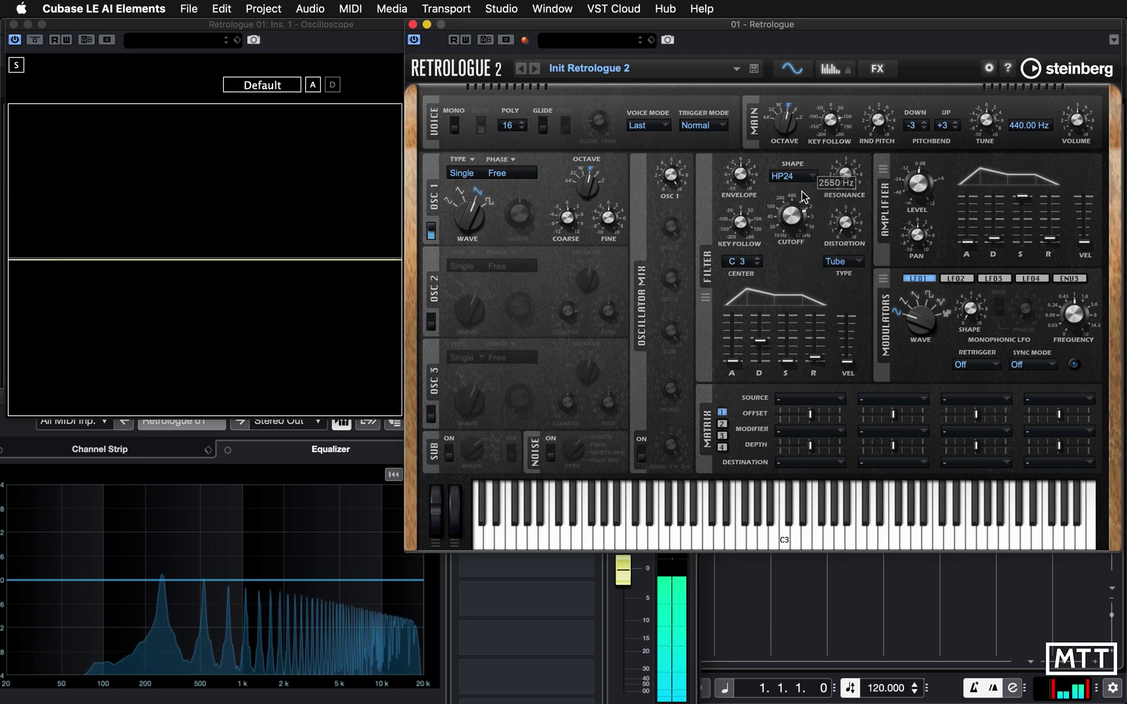
Try the band-pass filter shapes BP12 and BP24, and lower the cutoff with BP24 active.
click(808, 176)
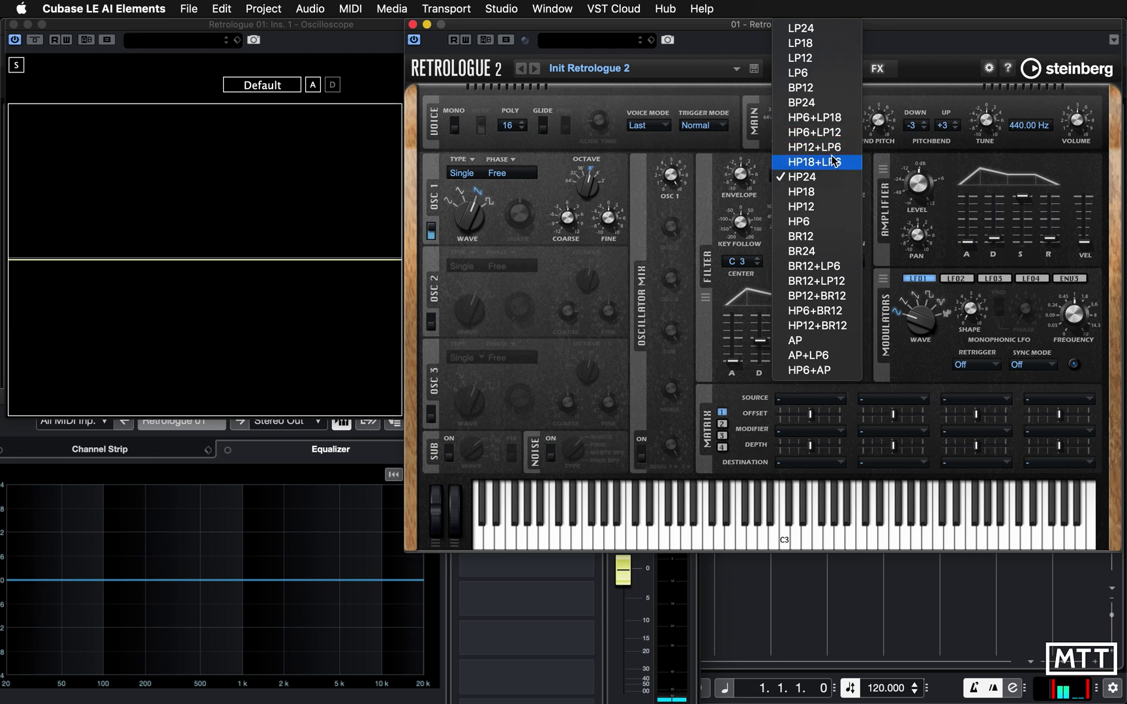
click(805, 89)
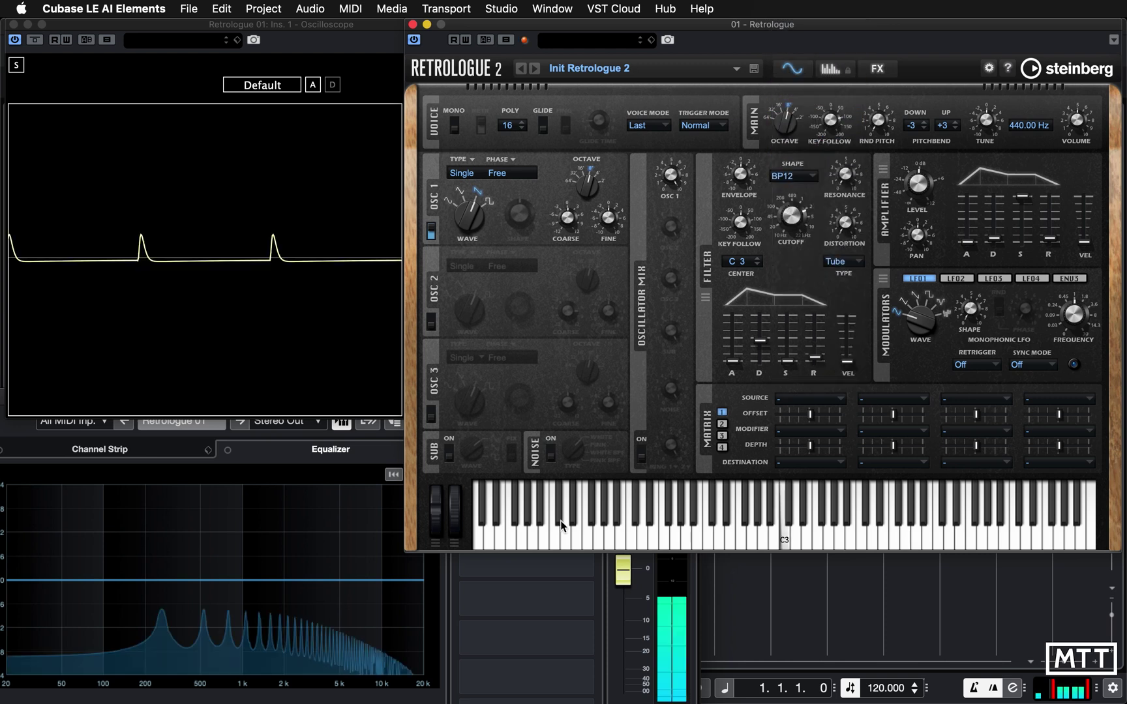
click(791, 176)
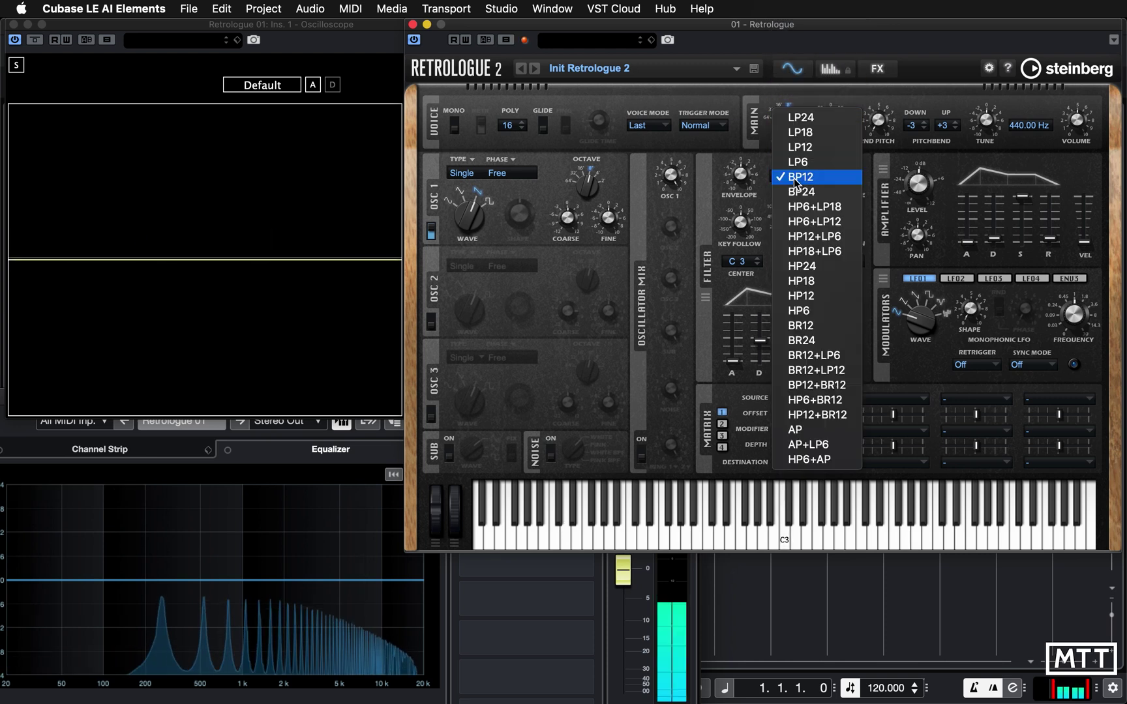
click(786, 188)
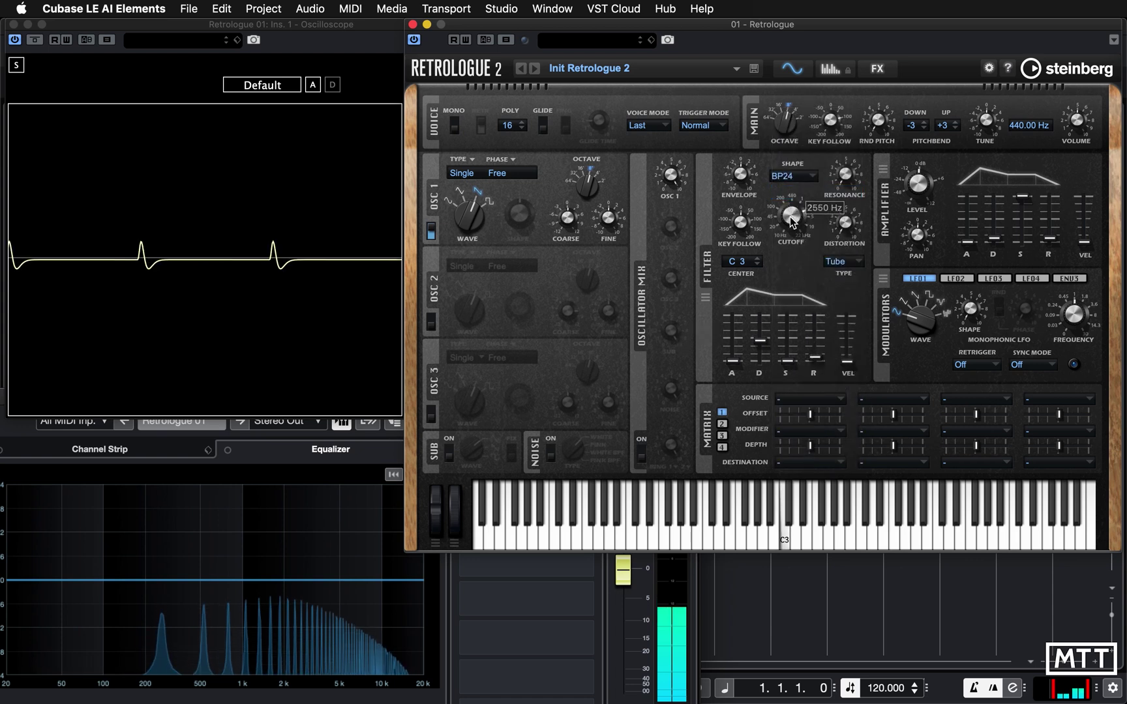
drag(790, 216, 790, 246)
Set the filter shape to AP, and look through the list of filter shapes without choosing another one.
click(810, 178)
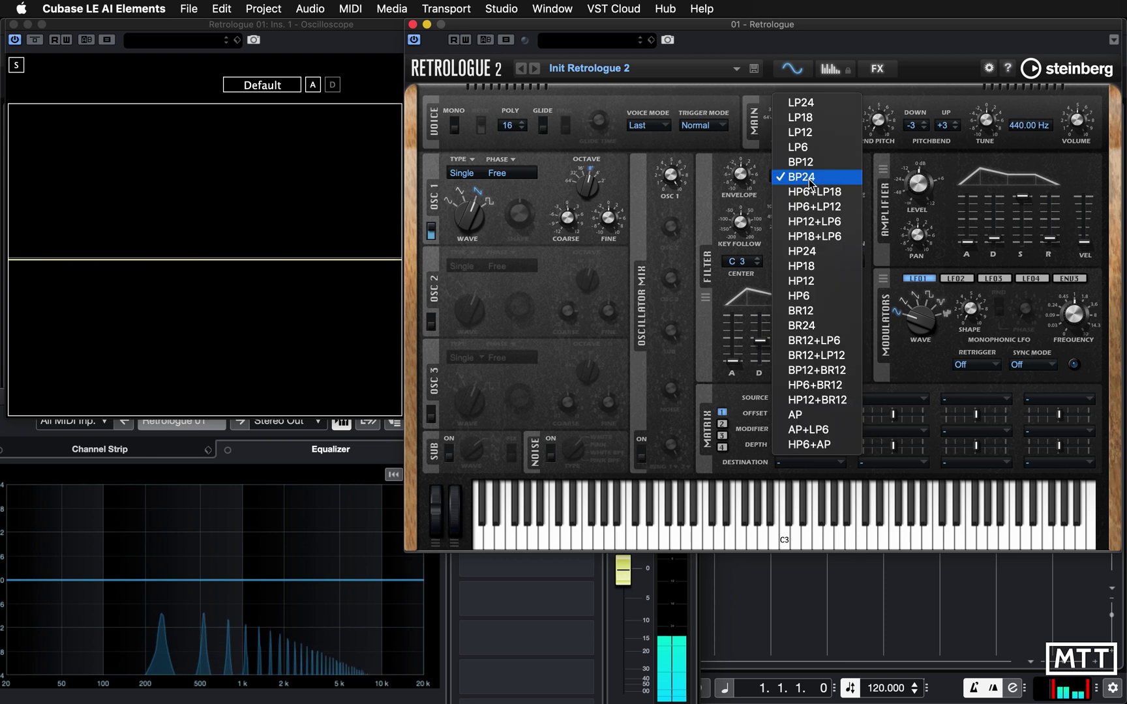
click(812, 417)
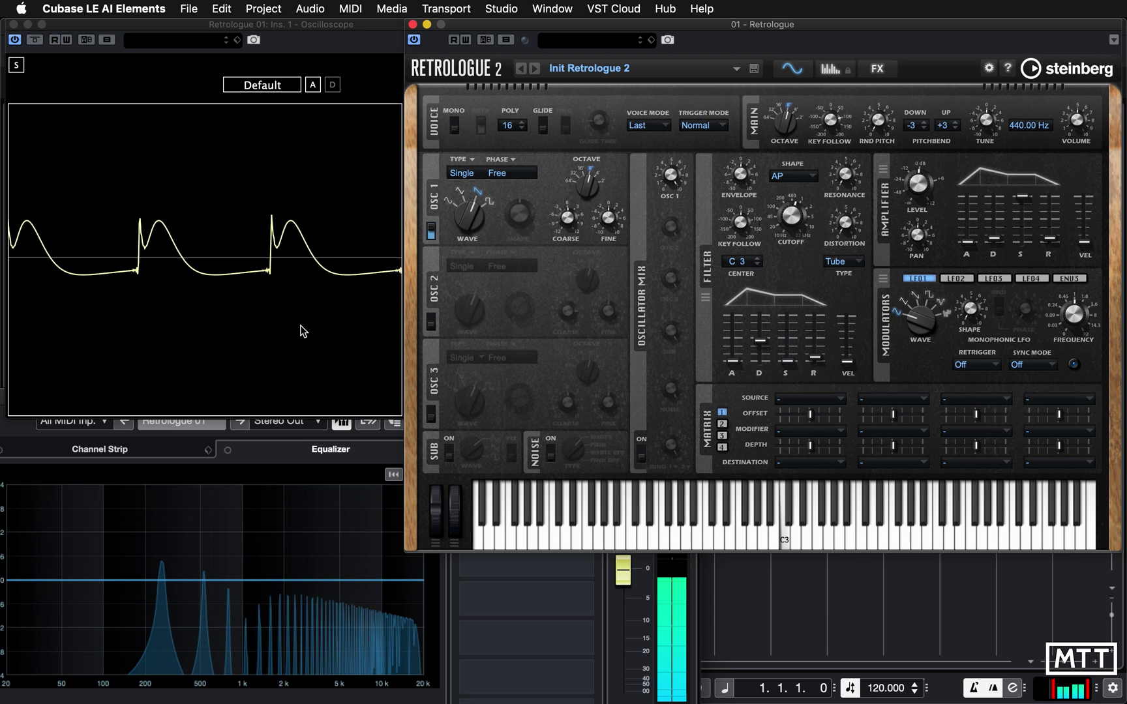
click(792, 176)
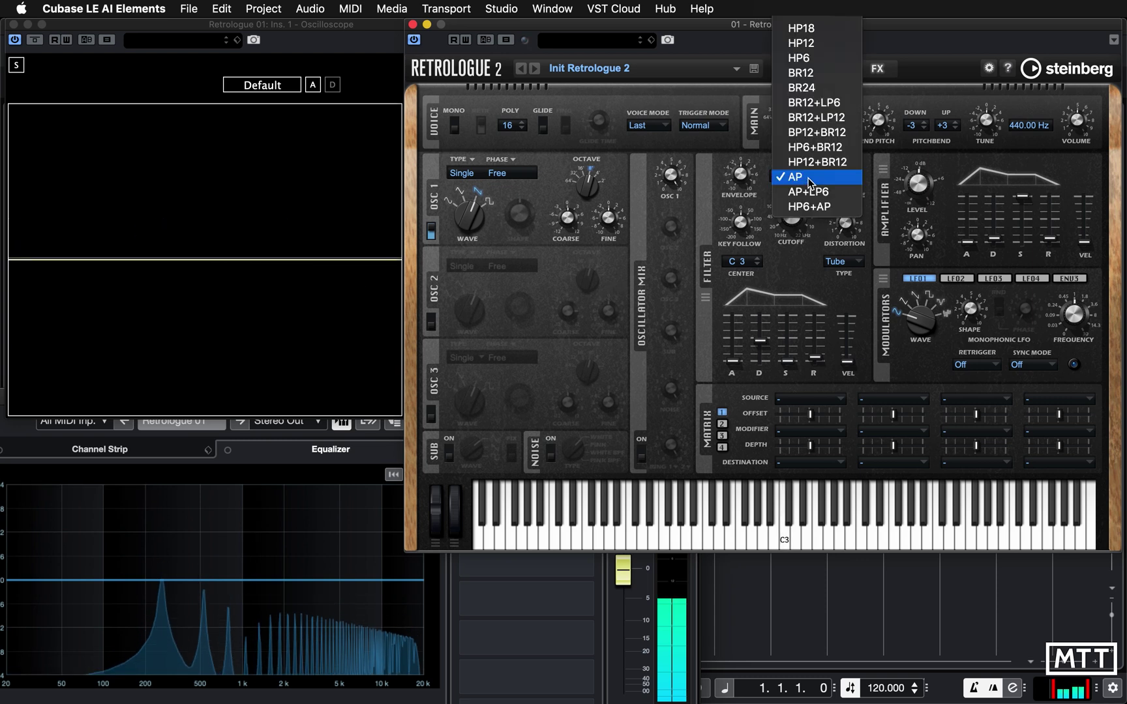
scroll(811, 146, up, 3)
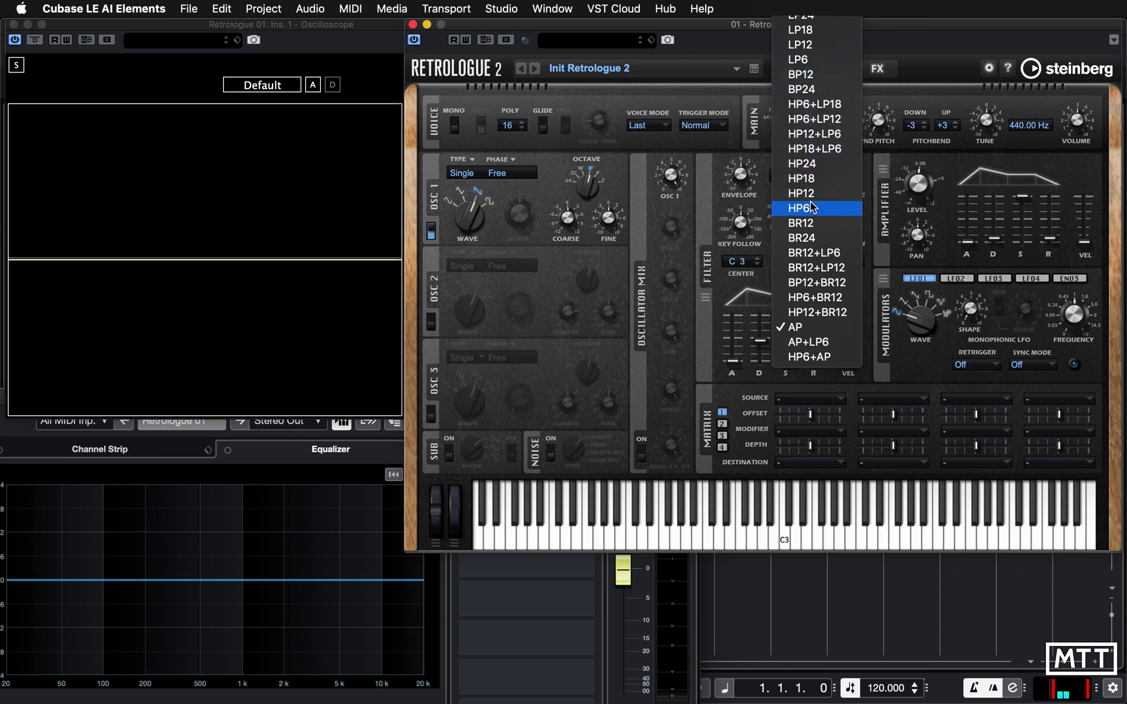
click(764, 209)
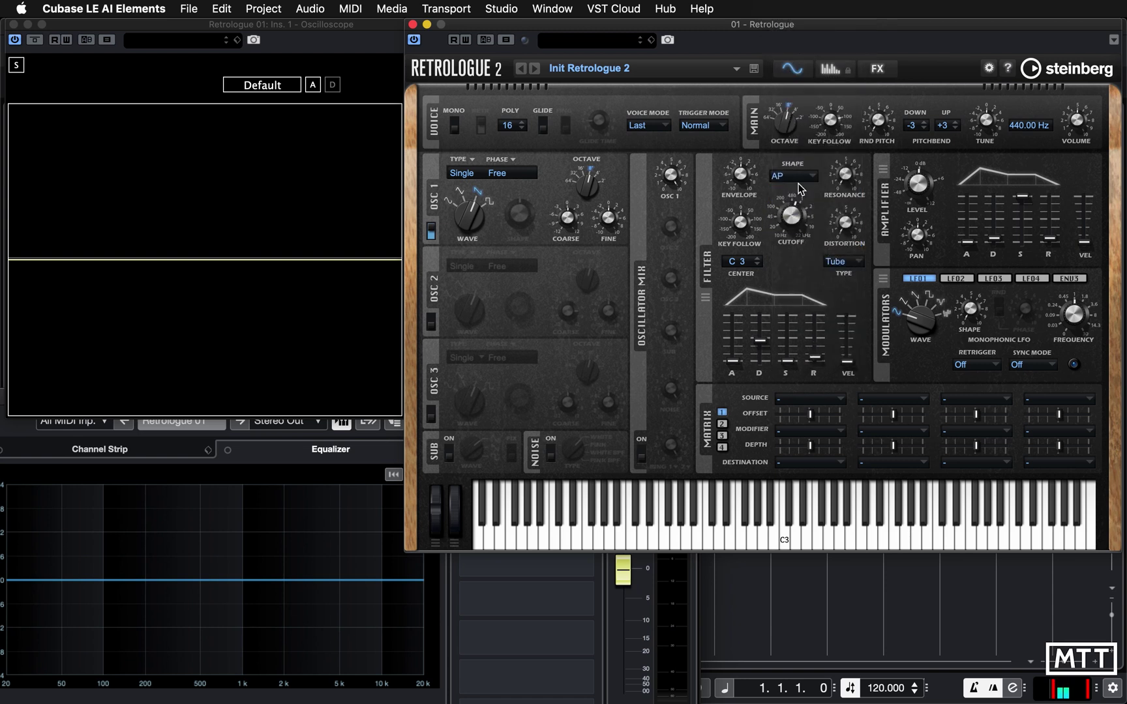